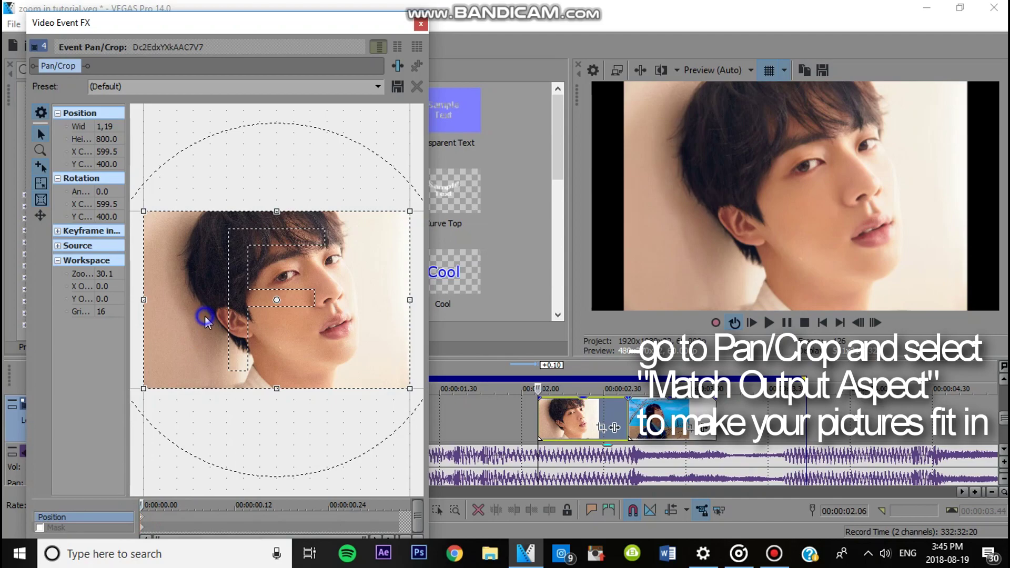
- Set the pan/crop of both picture clips to match the output aspect
left_click(263, 395)
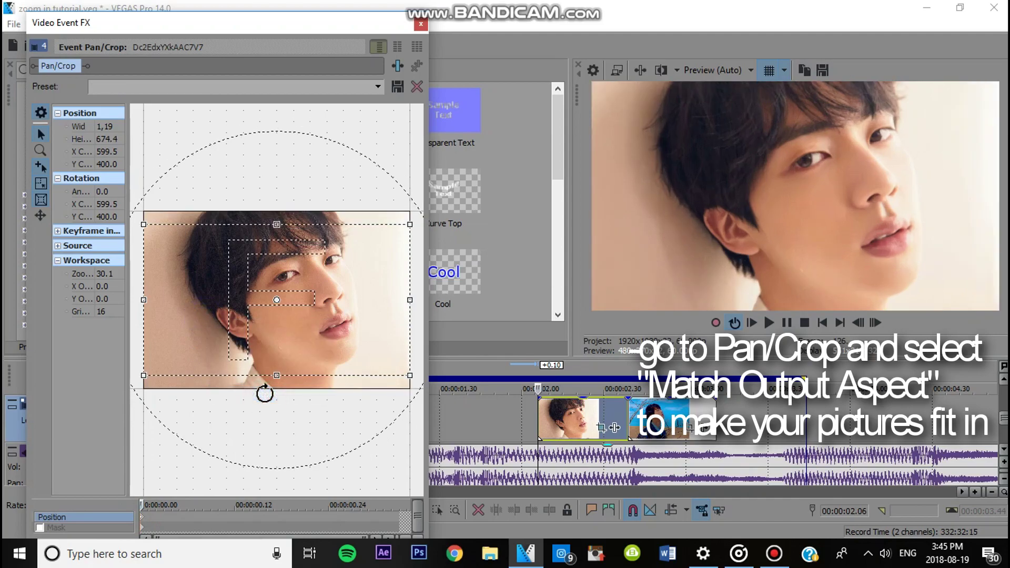
left_click(421, 25)
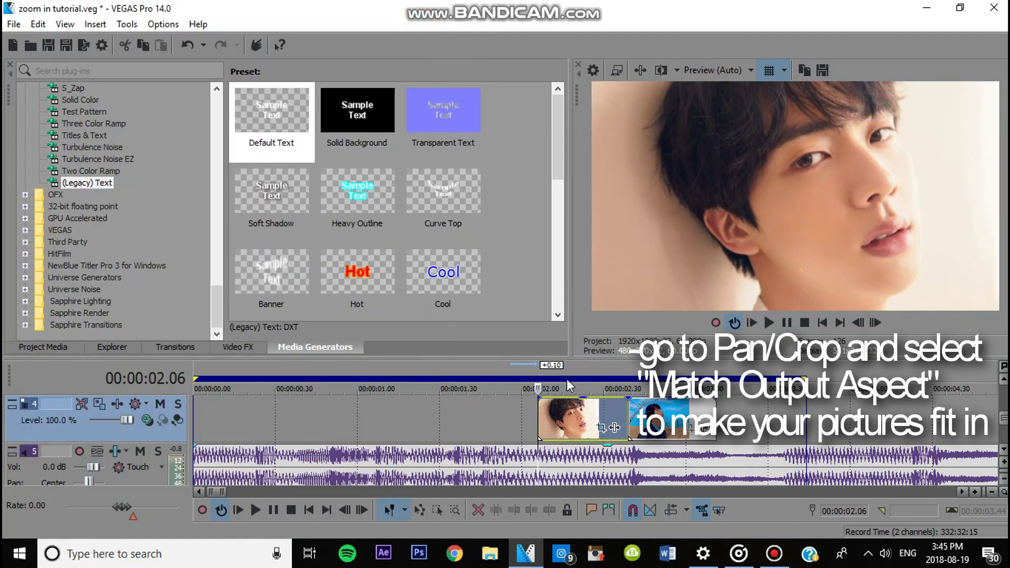
key("space")
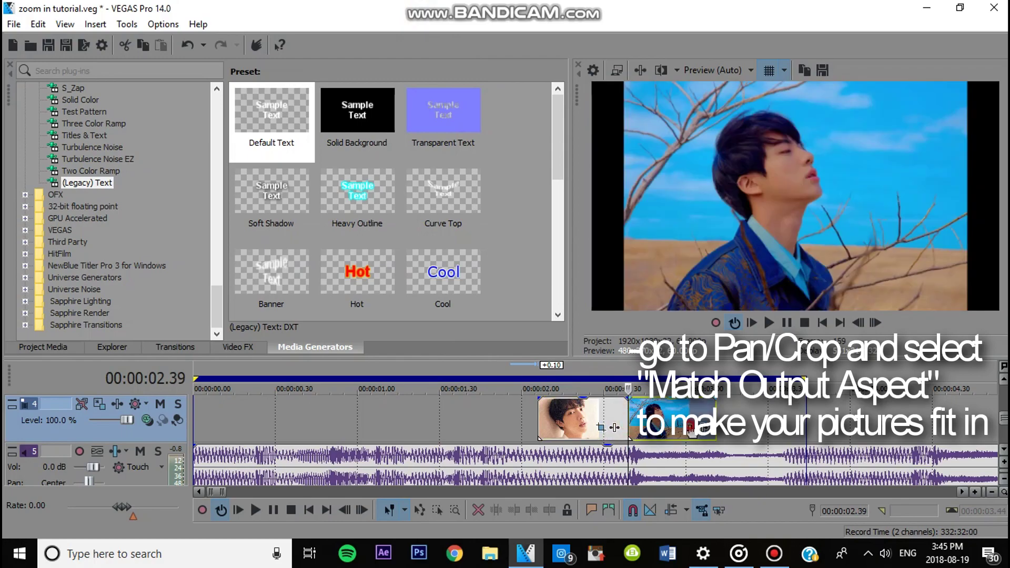
left_click(692, 430)
right_click(249, 331)
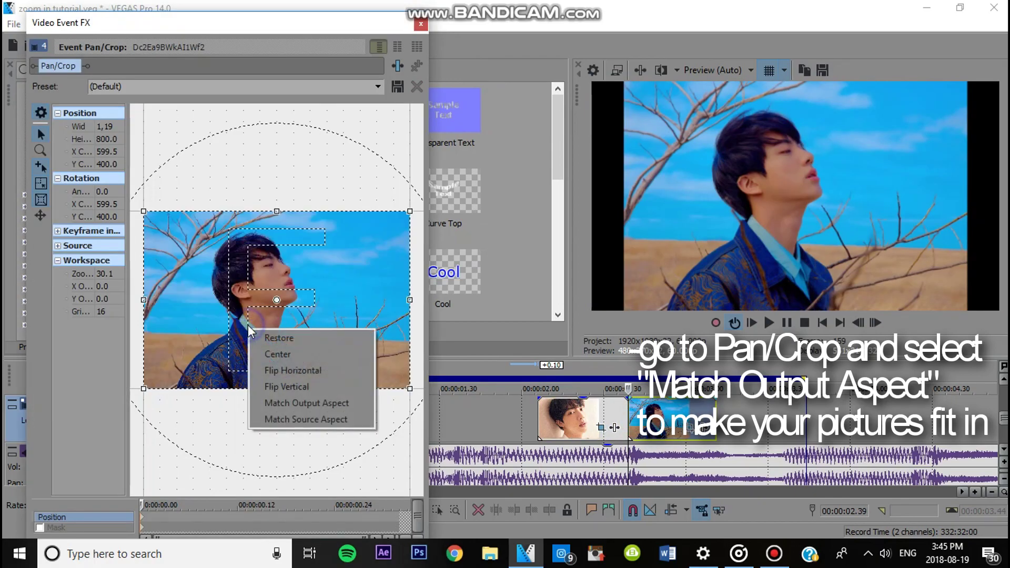
left_click(307, 403)
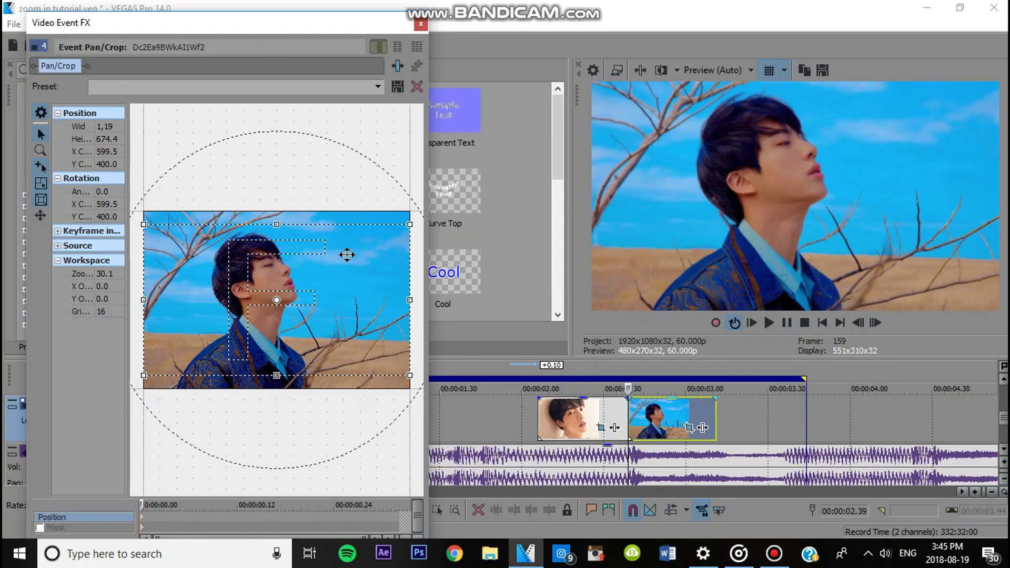
left_click(422, 24)
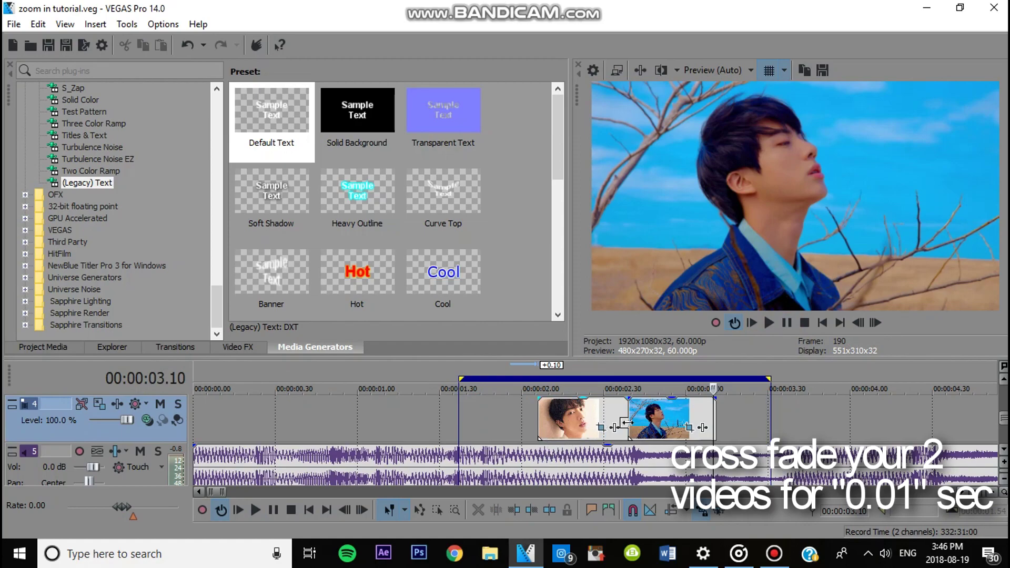
- Move the second clip to the track above and extend its start to overlap the first clip by 0.01
left_click(626, 422)
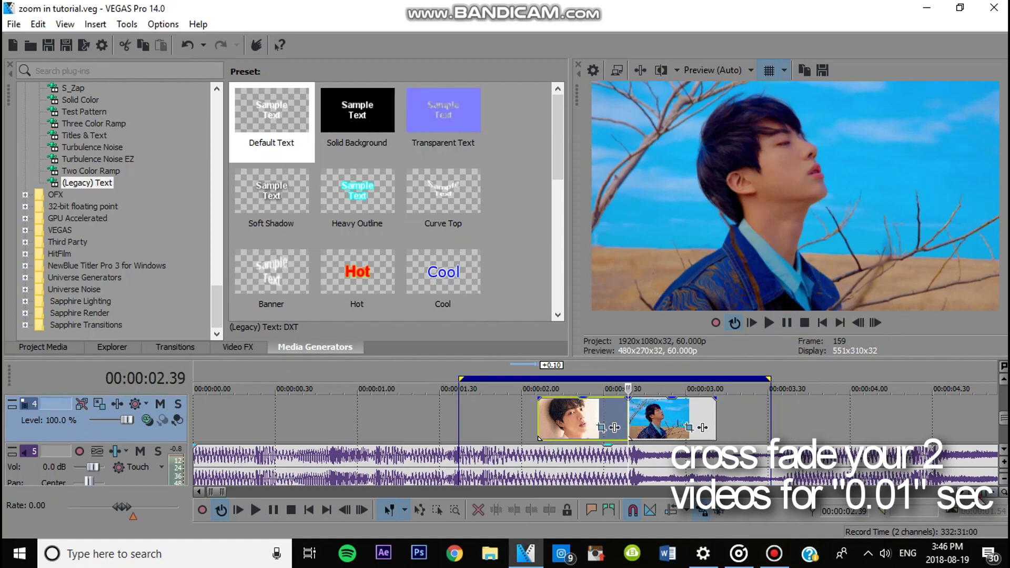
scroll(626, 422, "up", 2)
left_click(1004, 380)
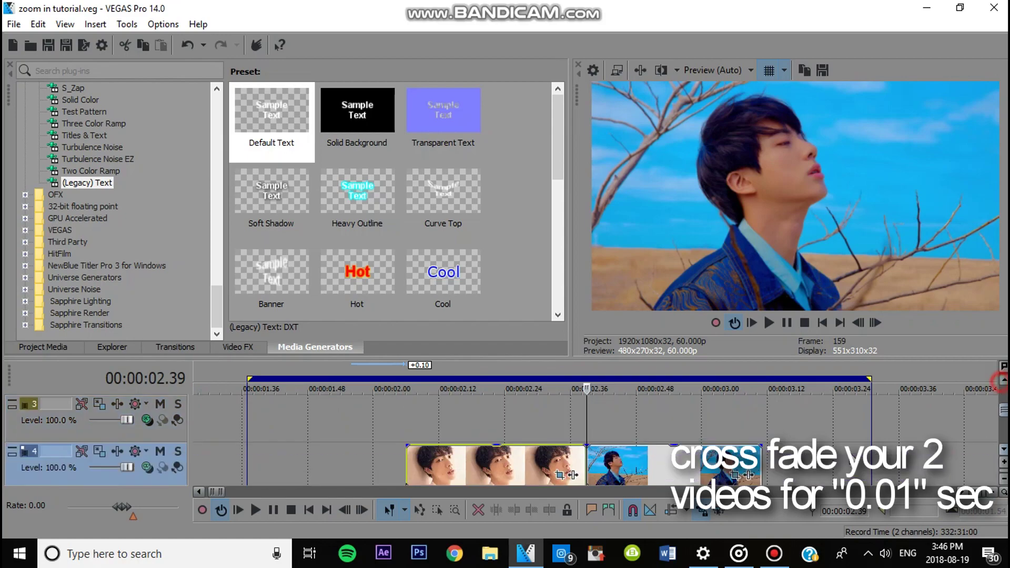
left_click_drag(689, 474, 689, 426)
left_click_drag(587, 420, 579, 421)
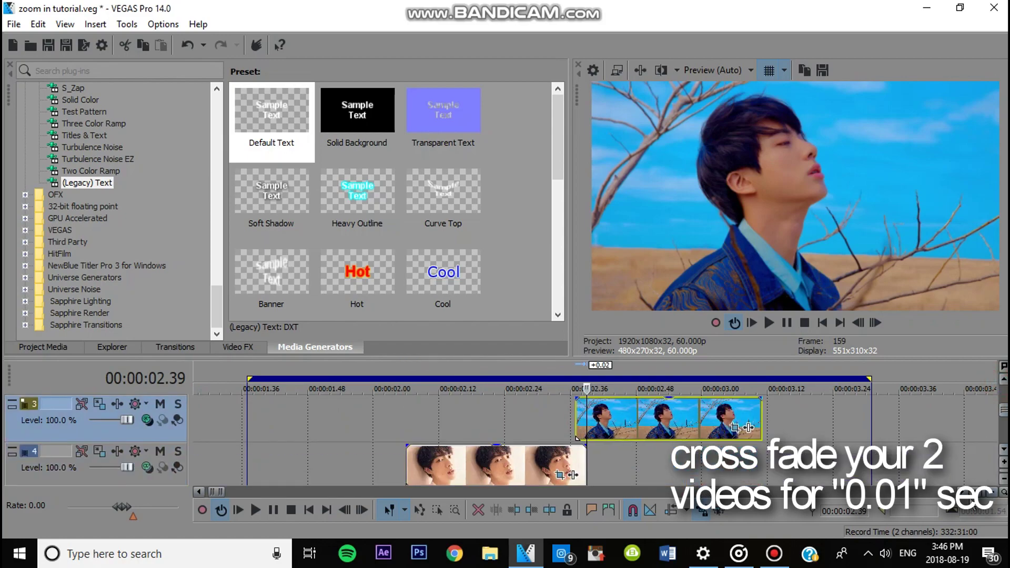
left_click(975, 494)
left_click(975, 494)
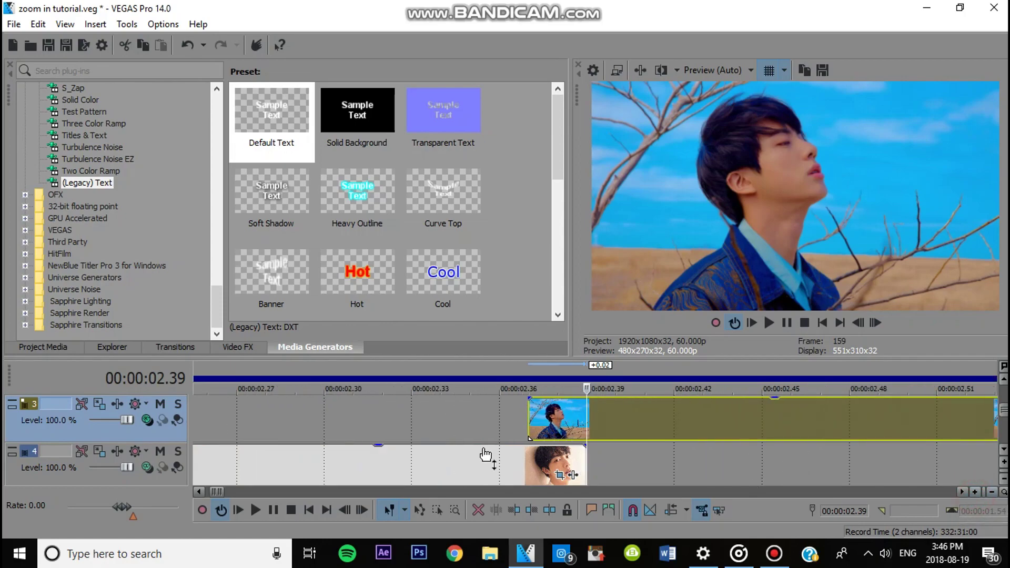
left_click_drag(525, 425, 547, 425)
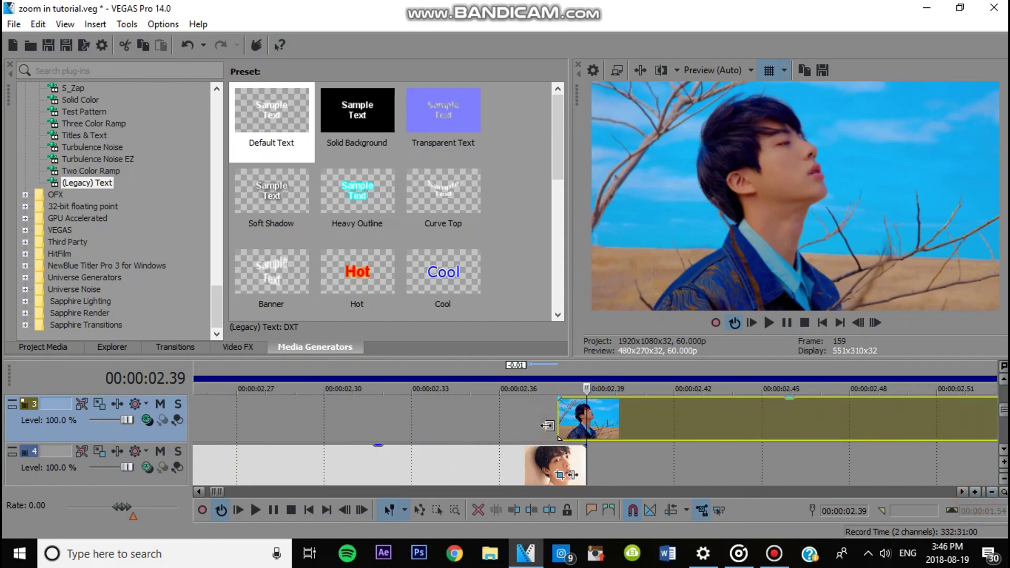
- Move the second clip back onto the first clip's track to form a 0.01 crossfade
left_click(585, 446)
left_click_drag(643, 420, 645, 465)
scroll(560, 438, "down", 1)
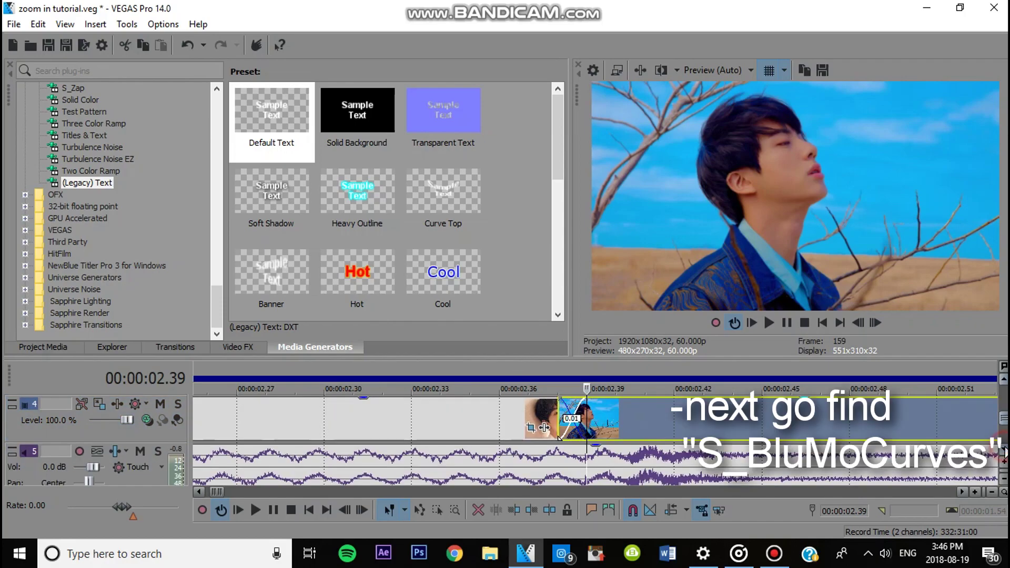
- Find the S_BlurMoCurves video effect and apply its default preset to the first clip
left_click(992, 492)
left_click(992, 491)
left_click(992, 492)
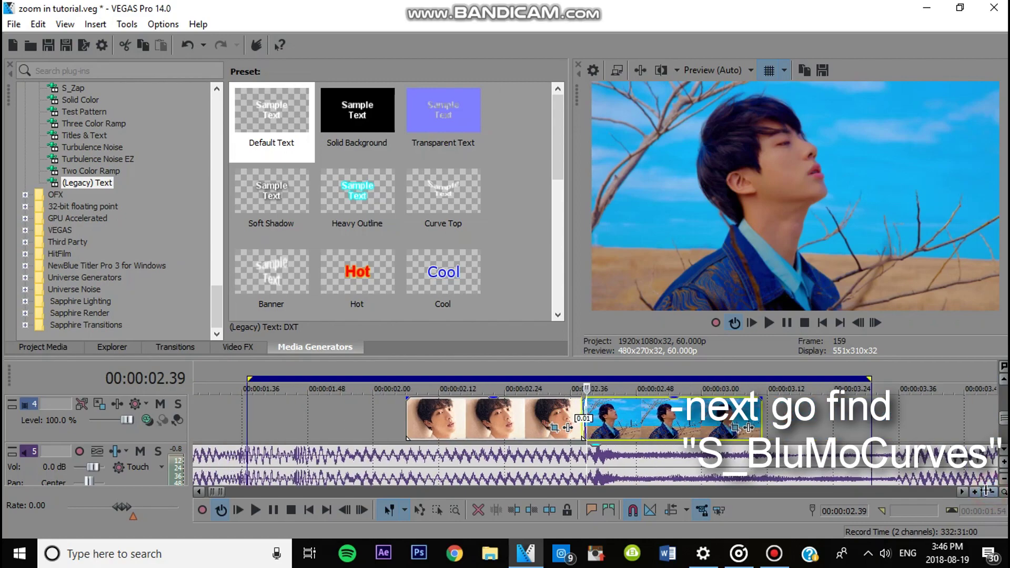
left_click(227, 349)
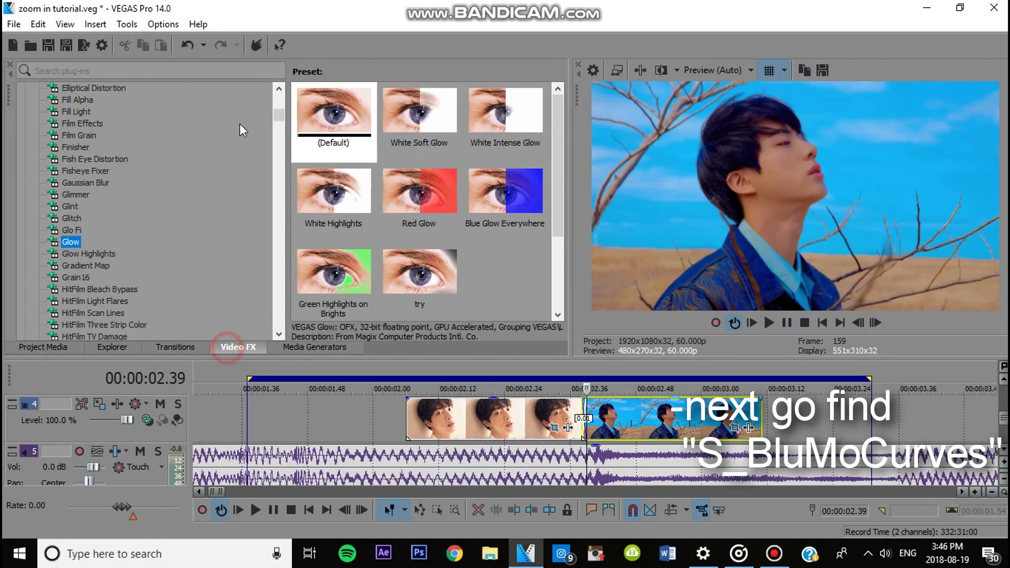
left_click_drag(282, 120, 286, 193)
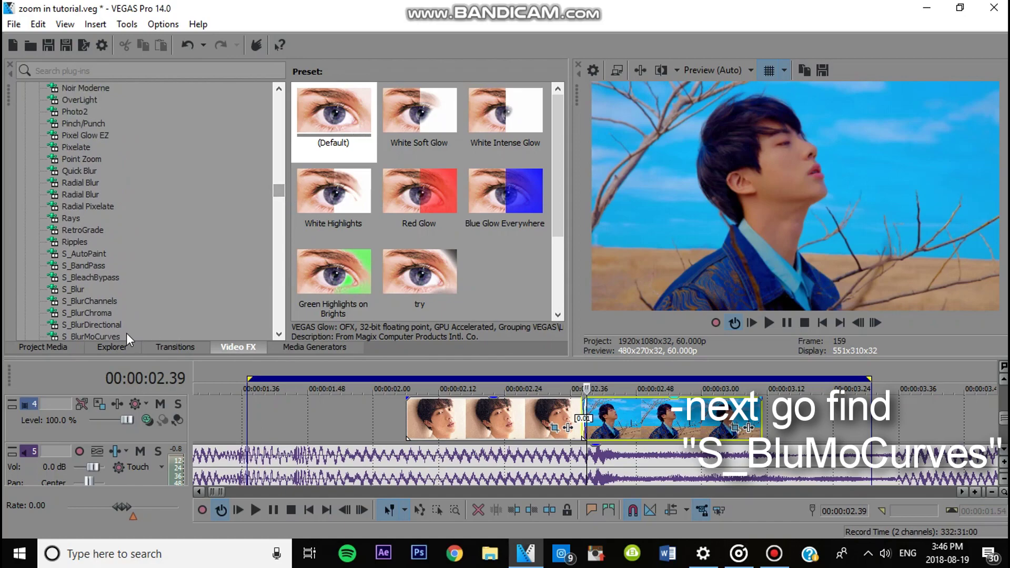
left_click(114, 335)
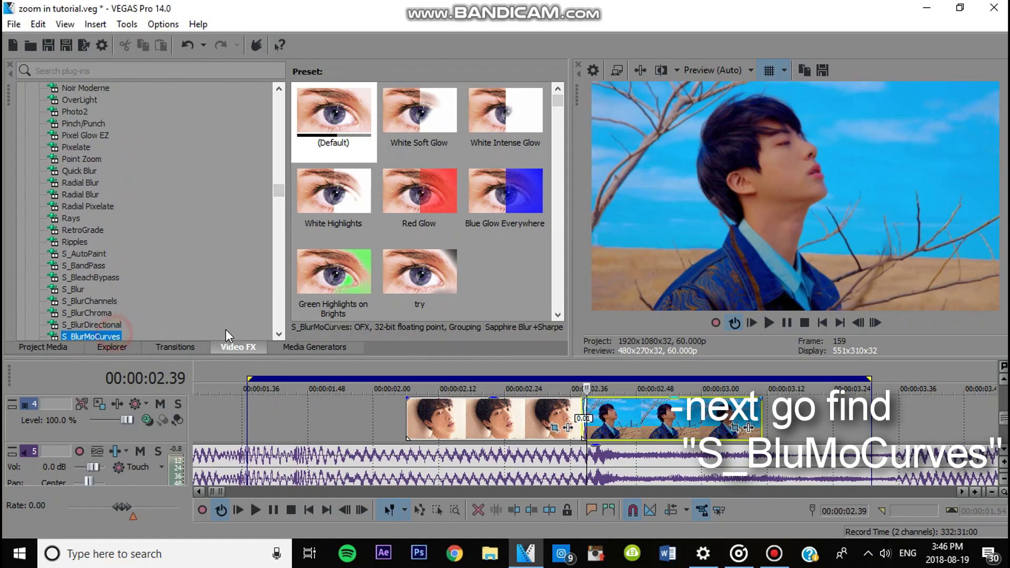
left_click(279, 335)
left_click(278, 335)
left_click(278, 335)
left_click(279, 335)
left_click_drag(331, 123, 565, 415)
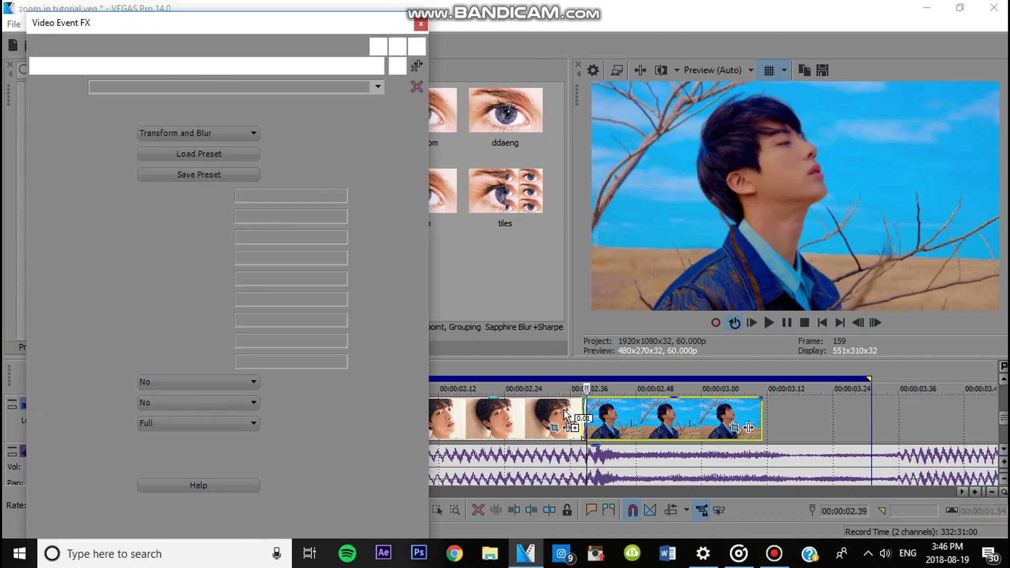
- Set Wrap X and Wrap Y to Reflect in the first clip's S_BlurMoCurves effect
left_click(217, 382)
left_click(224, 417)
left_click(227, 402)
left_click(235, 437)
- Set Shutter Shift to 0.048 and enter "kjshkjshkjshkjshksh" as the effect's preset name
left_click_drag(168, 319, 170, 319)
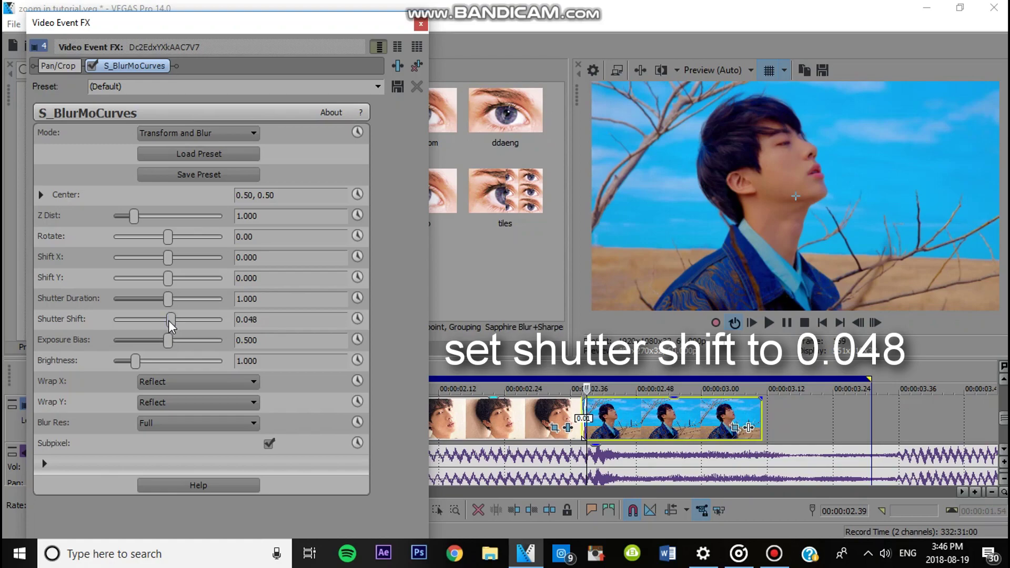
left_click(245, 83)
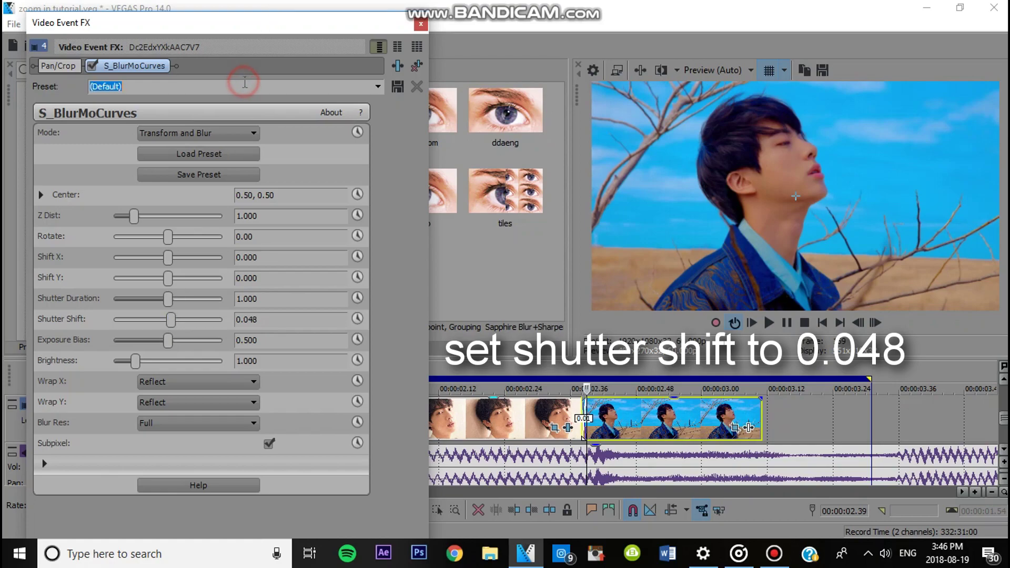
type("kjshkjshkjshkjshksh")
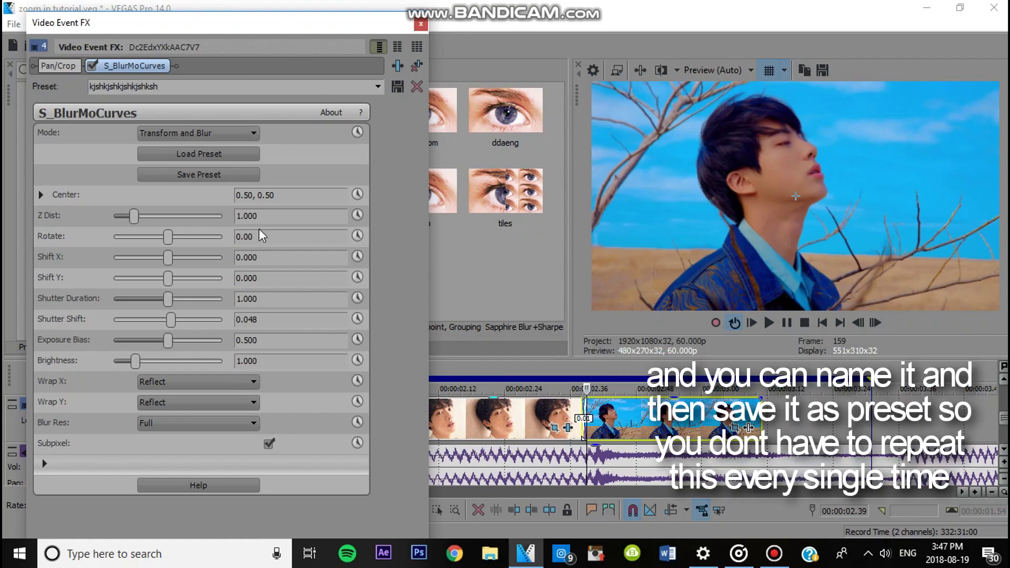
- Enable keyframe animation for Z Dist and set it to 1.400 at the end of the first clip
left_click(357, 218)
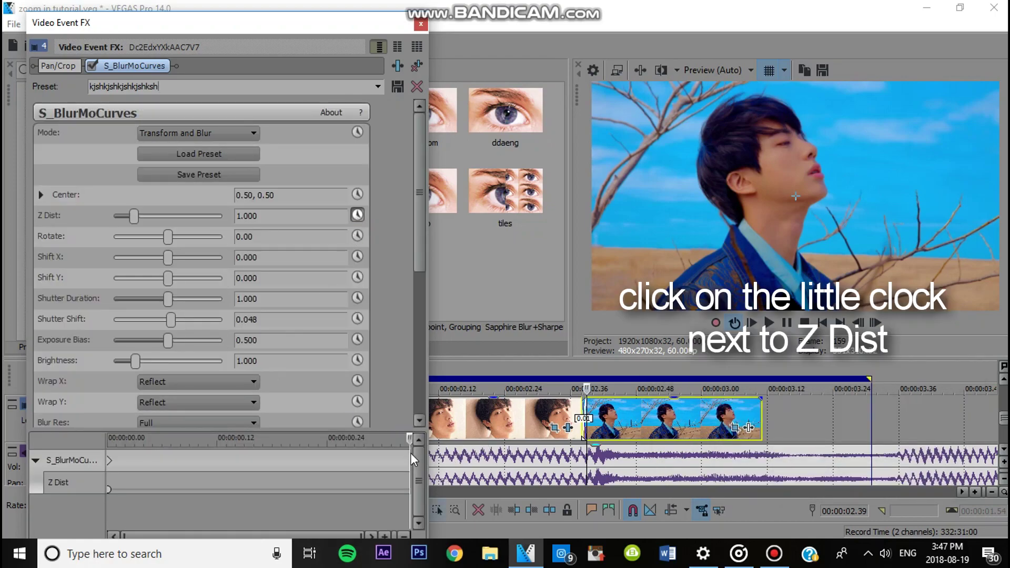
left_click(136, 217)
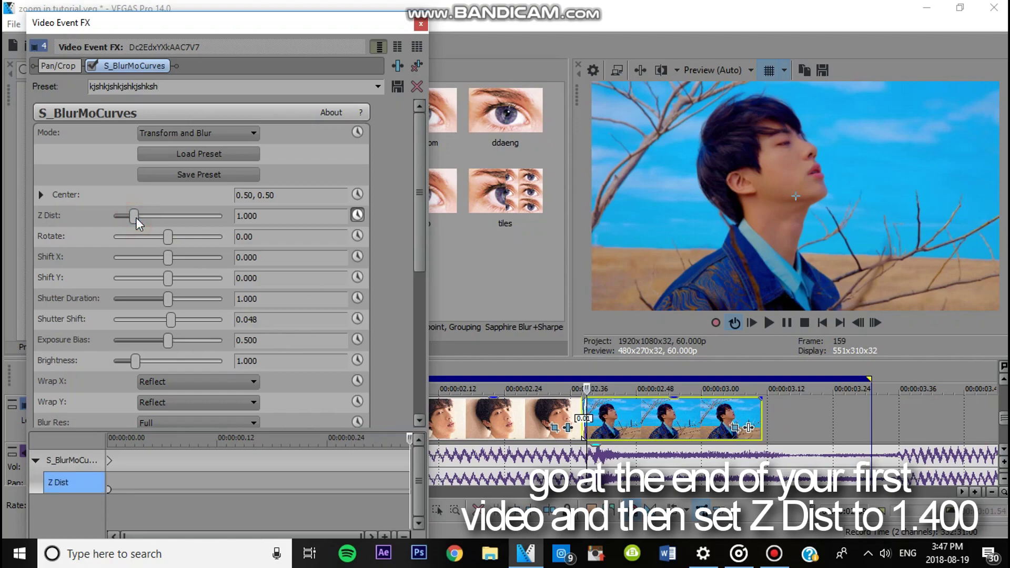
left_click_drag(141, 217, 147, 218)
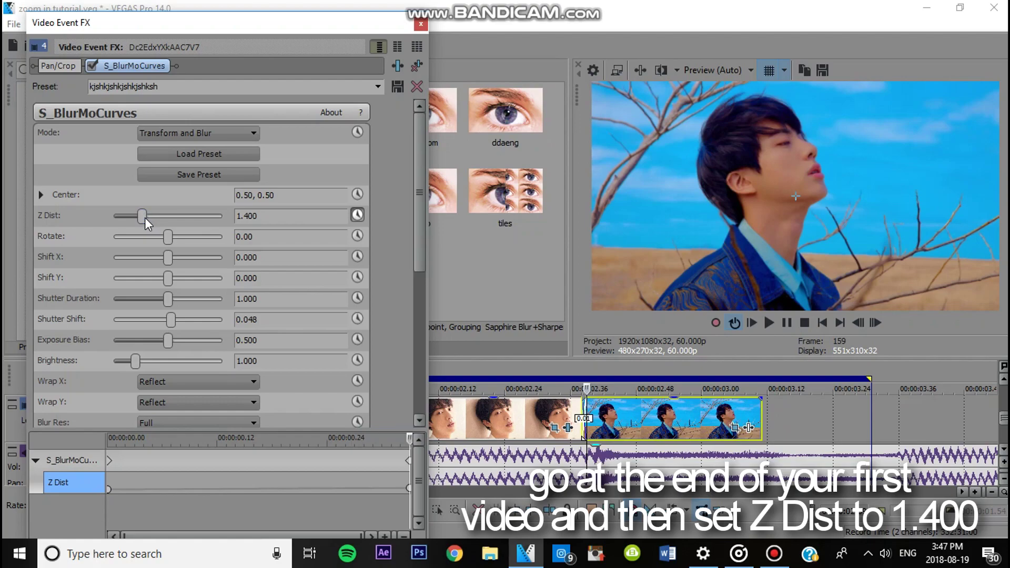
- Go back six frames from the first clip's end and set Z Dist to 1.000 there
left_click(859, 323)
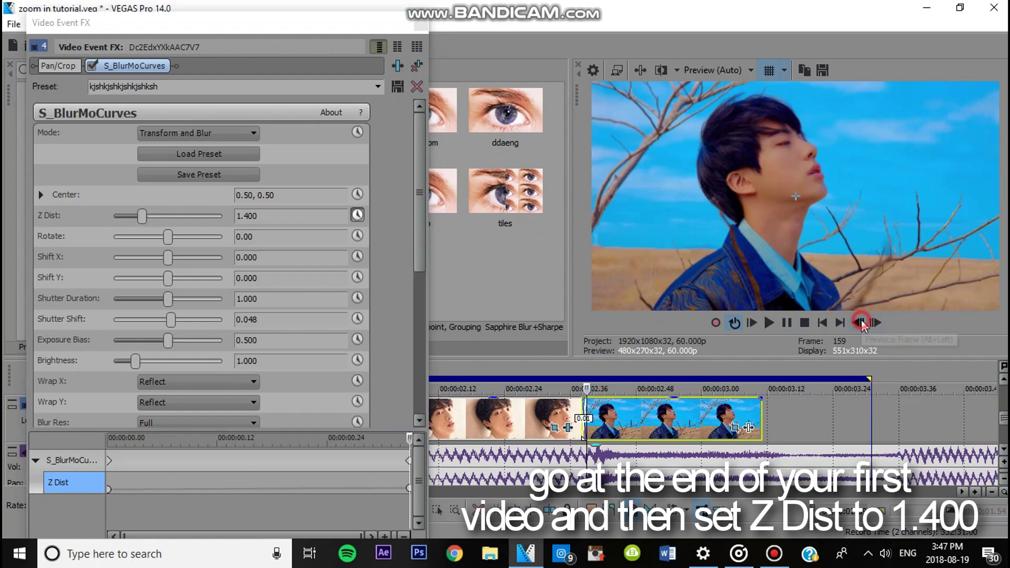
left_click(859, 323)
left_click(859, 322)
left_click(859, 323)
left_click(859, 323)
left_click(859, 323)
left_click(859, 322)
left_click(858, 323)
left_click(860, 322)
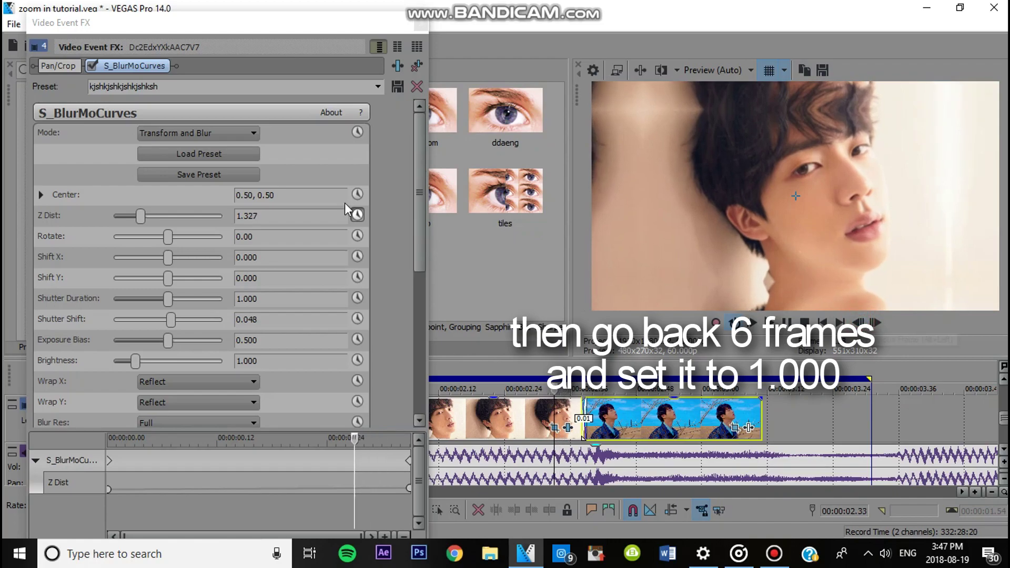
left_click(323, 212)
key("BackSpace")
type("1")
left_click(284, 238)
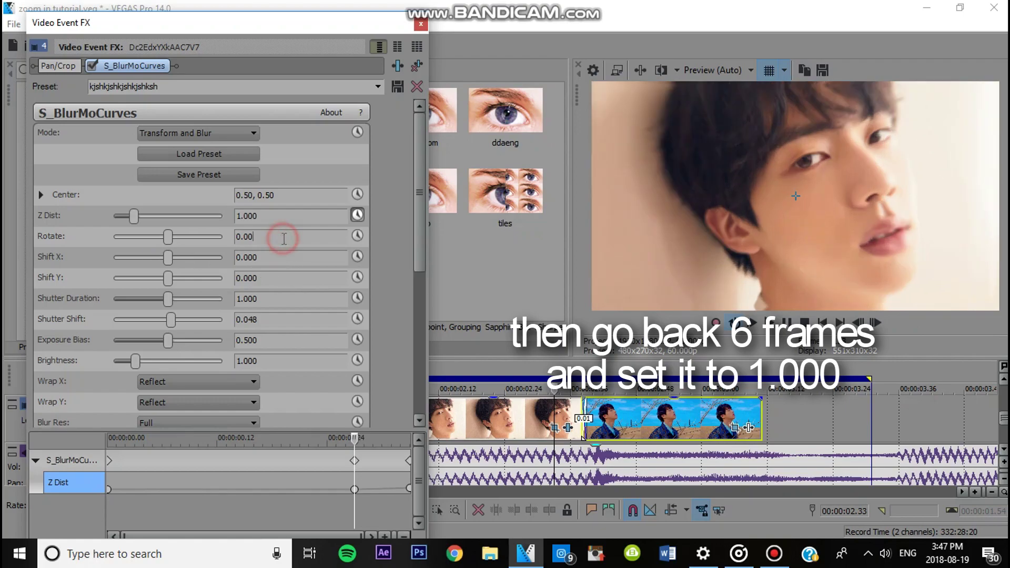
- Set the middle Z Dist keyframe to Smooth Fade and the first and last ones to Fast Fade, closing the effect settings
right_click(355, 490)
left_click(415, 377)
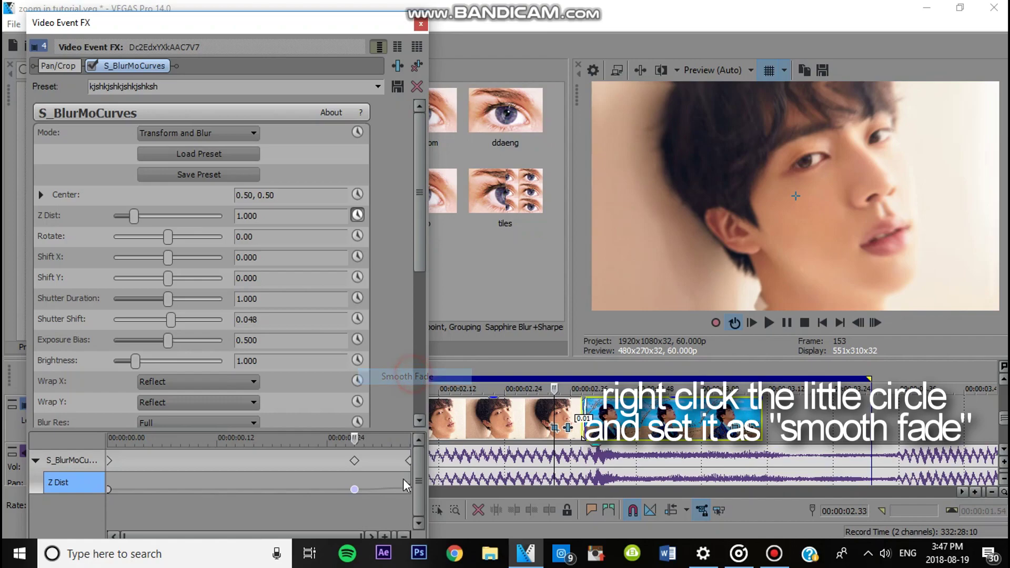
right_click(409, 489)
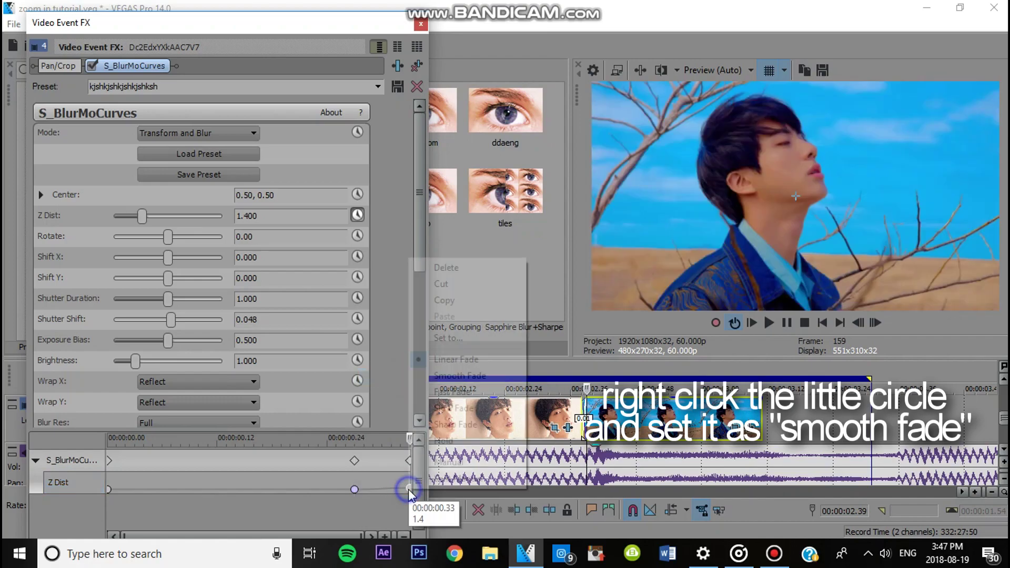
left_click(460, 392)
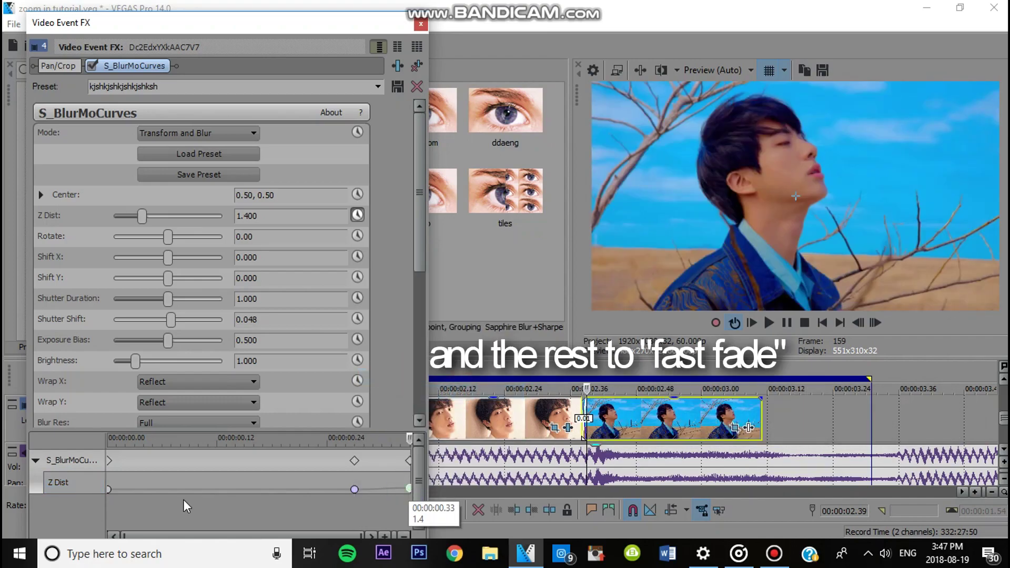
right_click(109, 490)
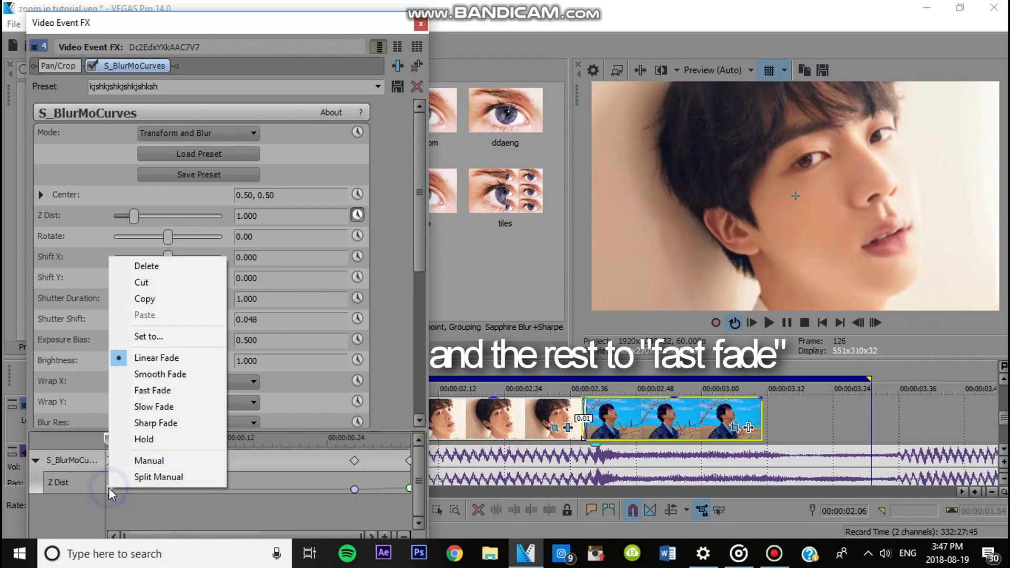
left_click(157, 390)
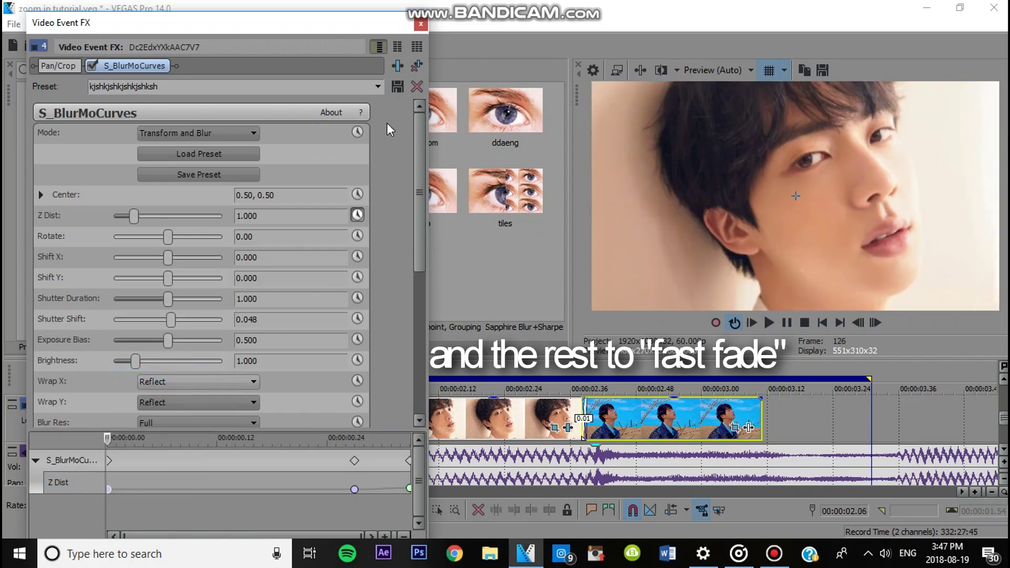
left_click(419, 26)
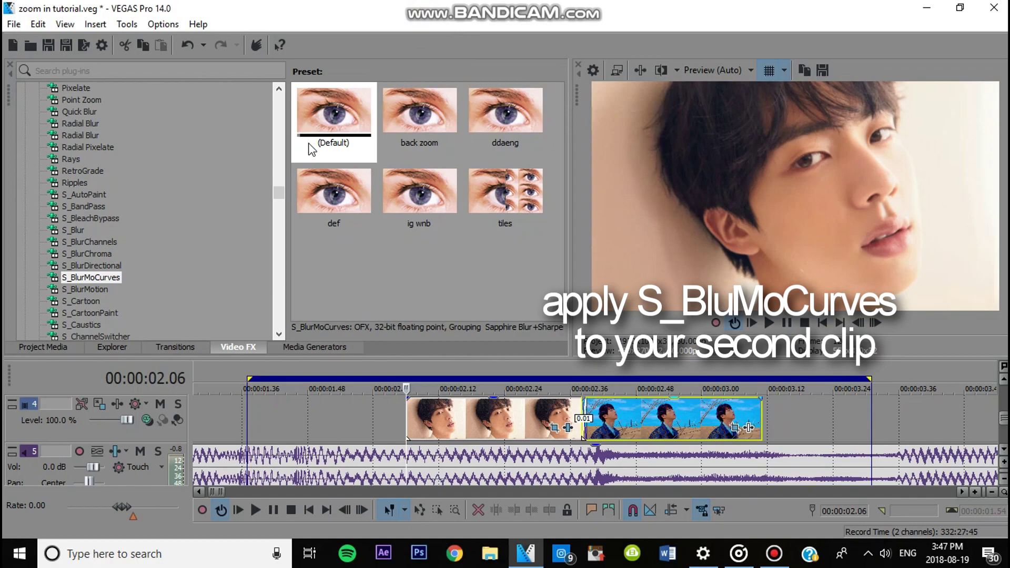
- Apply the default S_BlurMoCurves preset to the second clip and set both Wrap X and Wrap Y to Reflect
left_click_drag(328, 153, 631, 432)
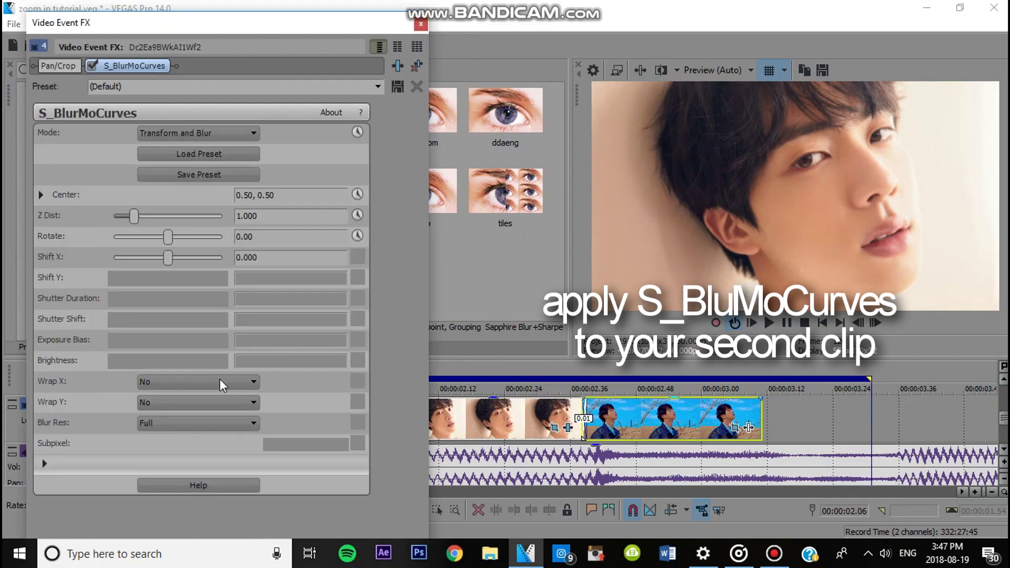
left_click(220, 380)
left_click(225, 416)
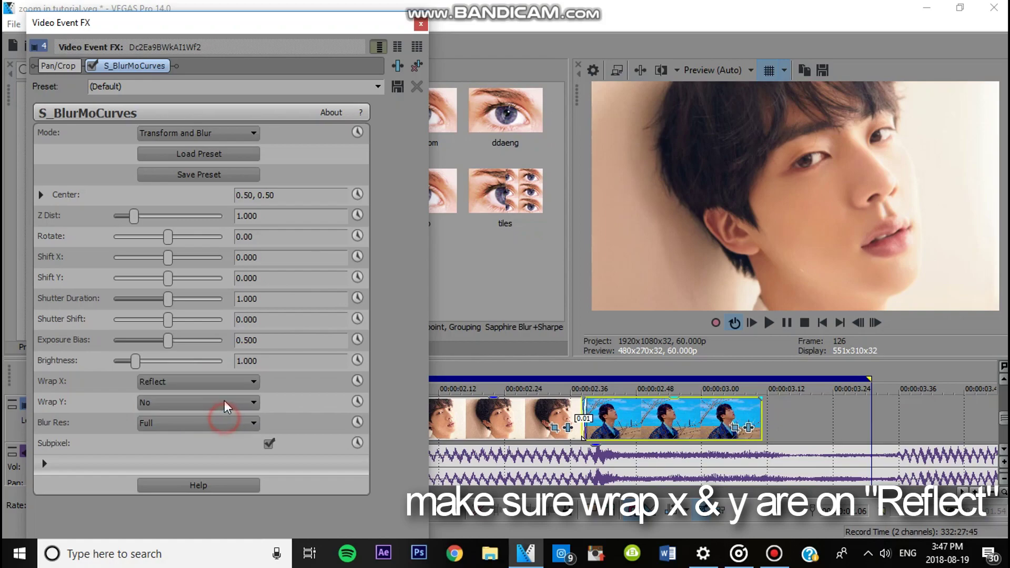
left_click(226, 402)
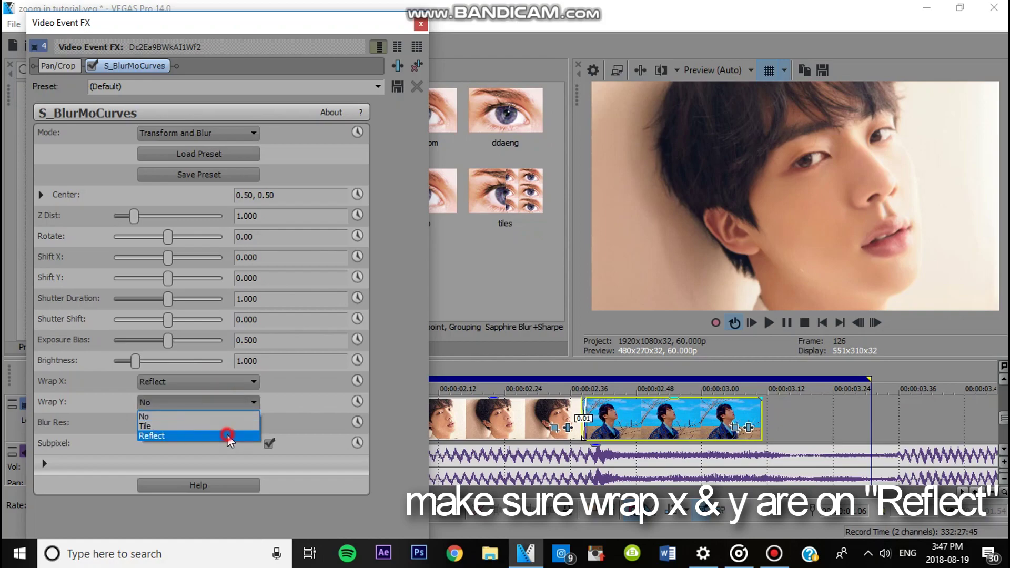
left_click(227, 436)
- Enable keyframe animation for Z Dist, setting 0.333 at the second clip's first frame and 0.700 five frames in
left_click(357, 216)
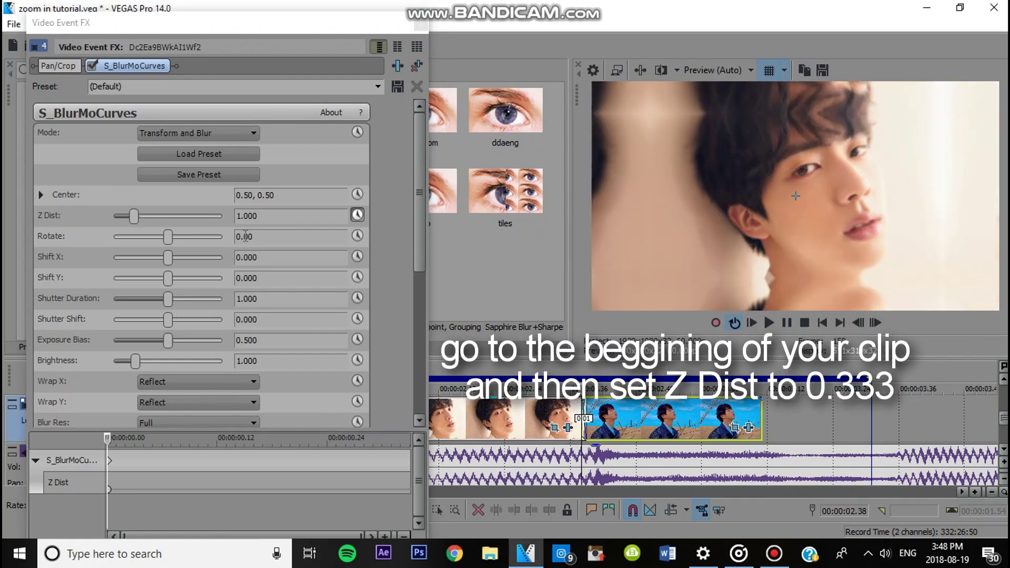
left_click_drag(132, 221, 119, 222)
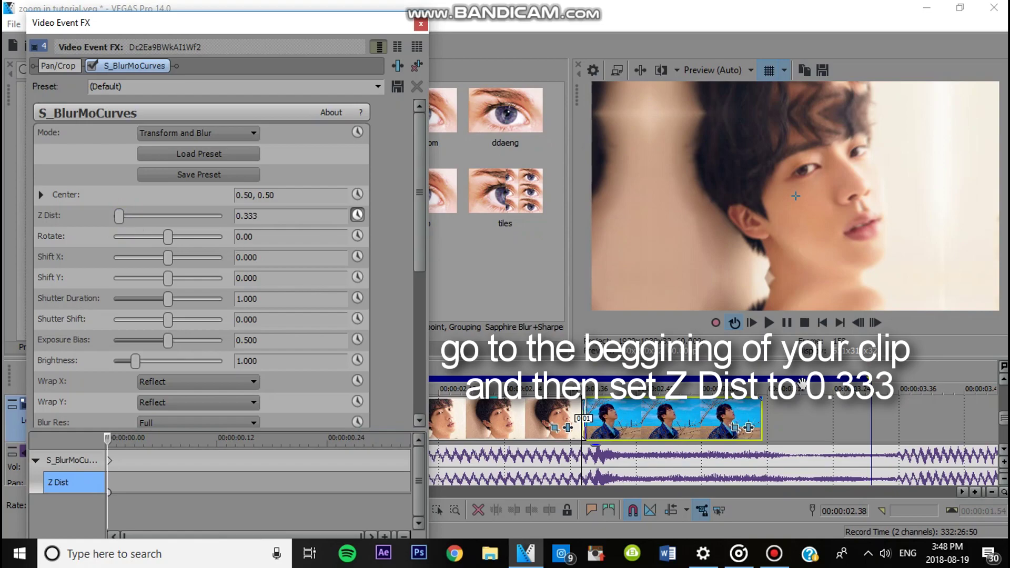
left_click(875, 323)
left_click(874, 323)
left_click(875, 323)
left_click(874, 323)
left_click(875, 323)
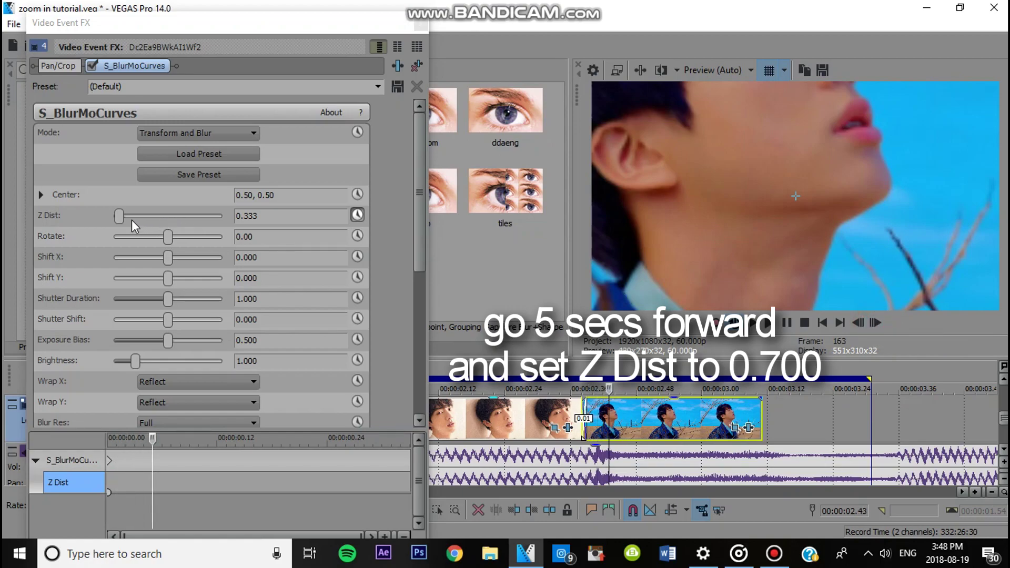
left_click_drag(121, 220, 126, 220)
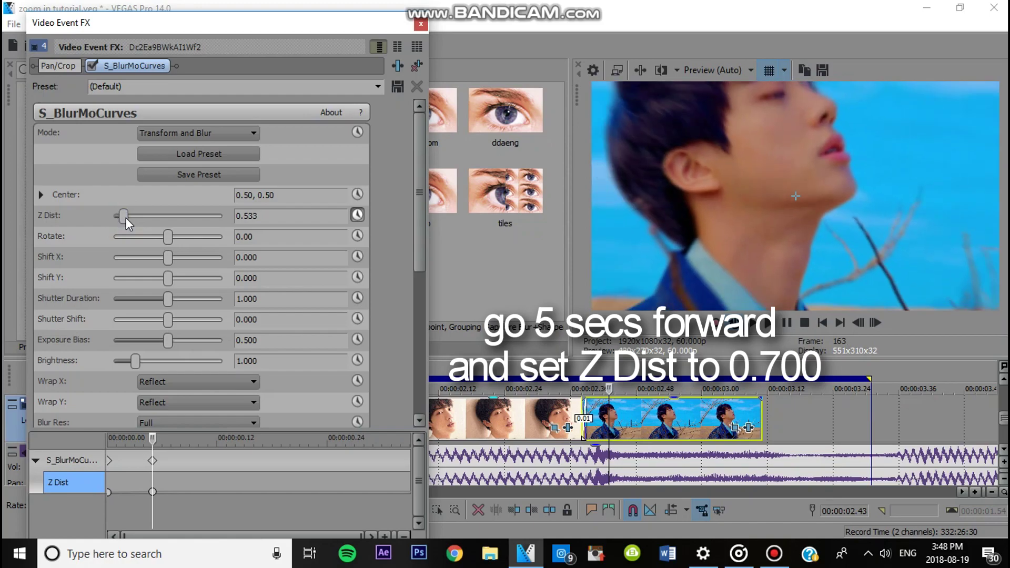
left_click_drag(126, 220, 130, 224)
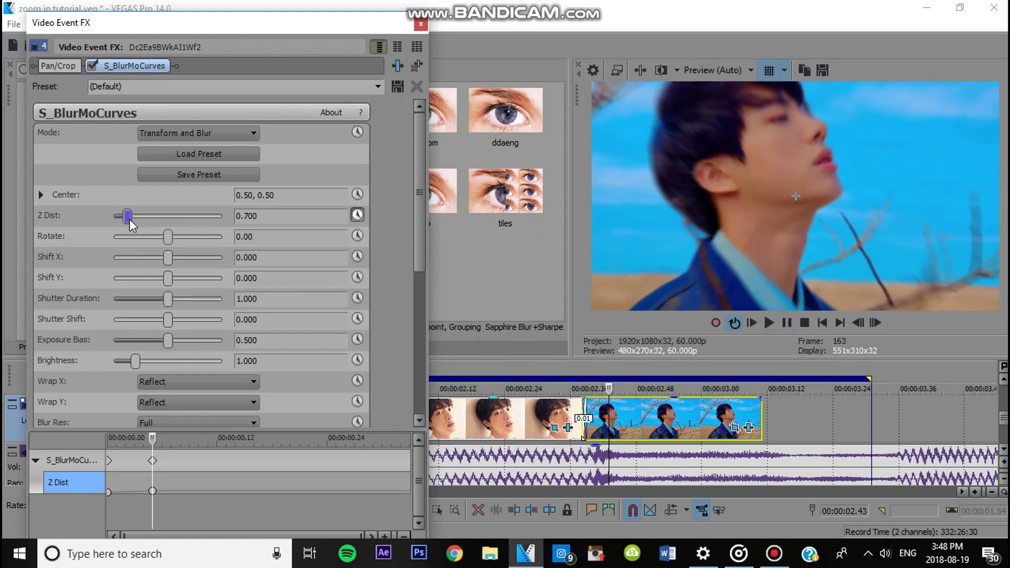
- Set Z Dist to 1.000 at the very end of the second clip
left_click_drag(153, 441, 415, 460)
double_click(266, 215)
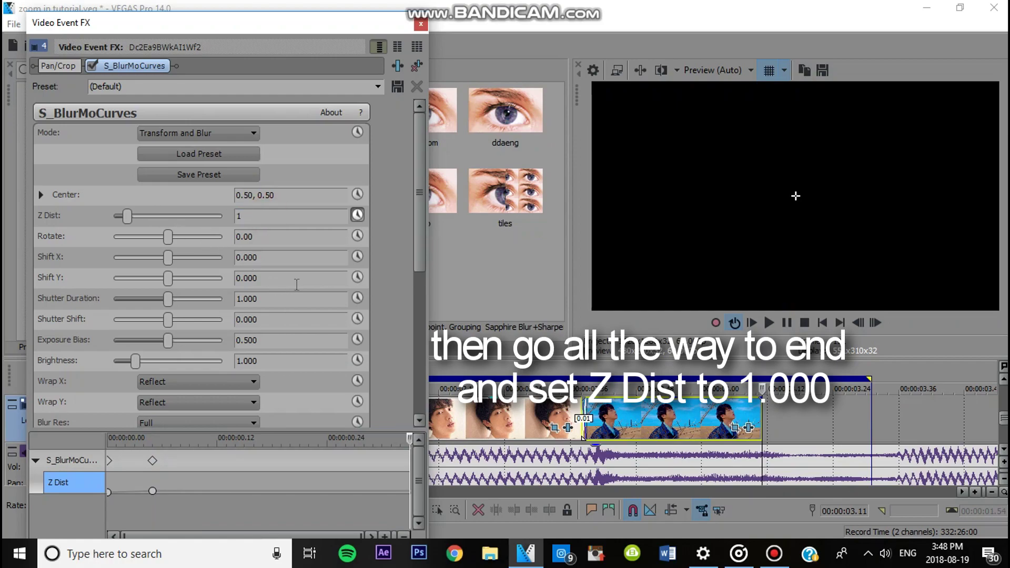
left_click(289, 263)
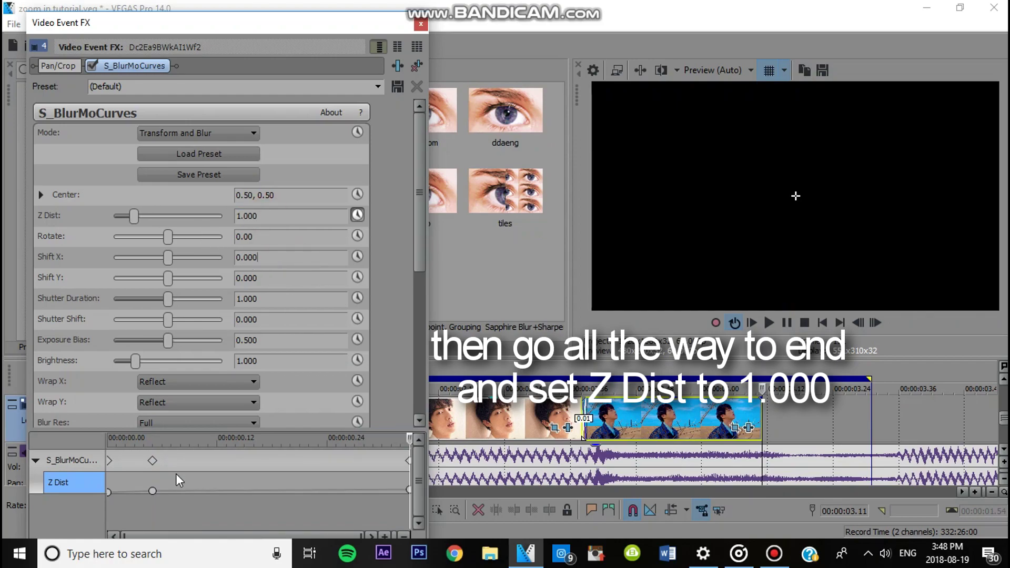
- Set the second clip's middle Z Dist keyframe to Fast Fade and its first and last ones to Smooth Fade, closing the effect settings
left_click(153, 493)
right_click(153, 493)
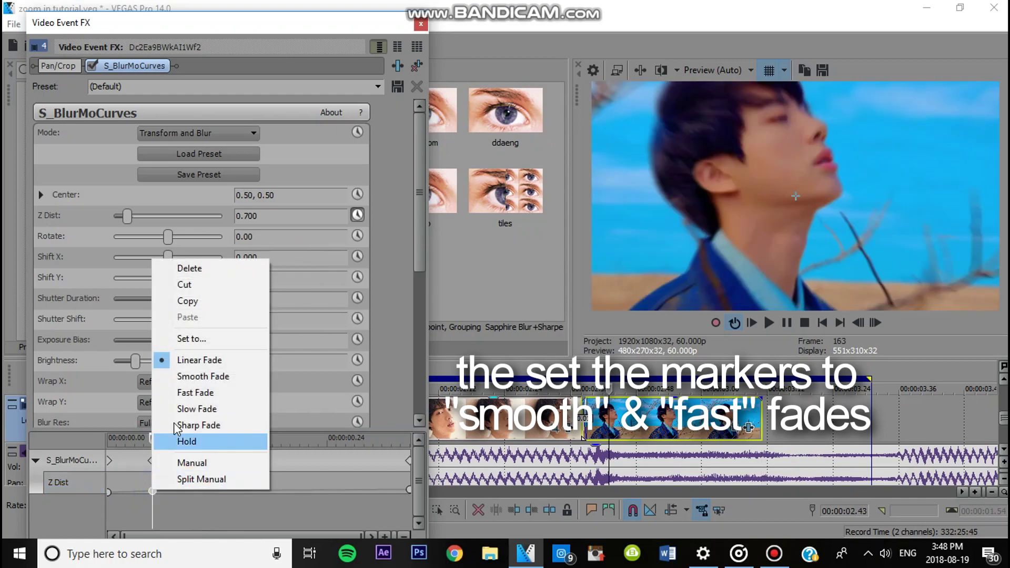
left_click(188, 396)
left_click(110, 493)
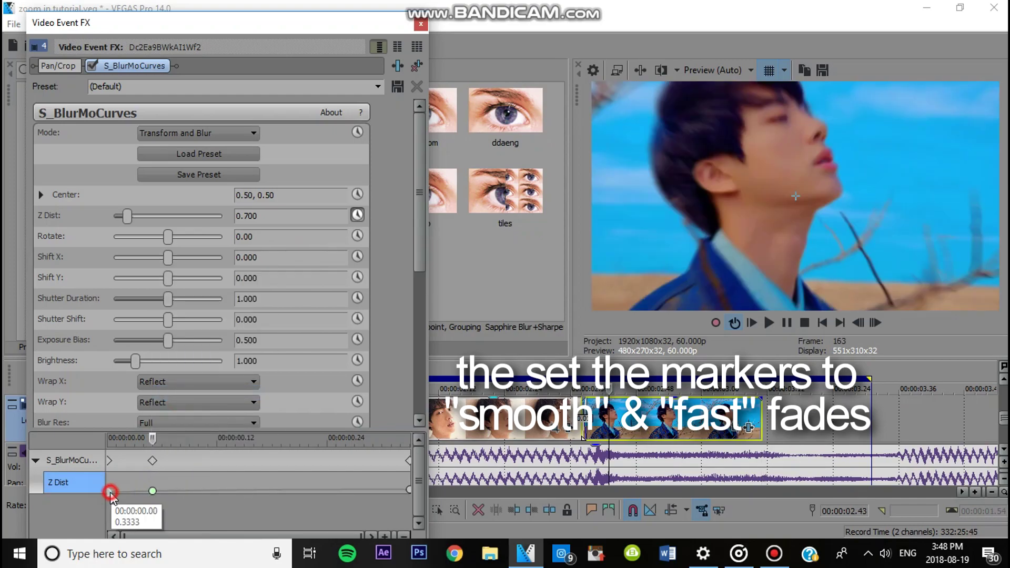
right_click(110, 493)
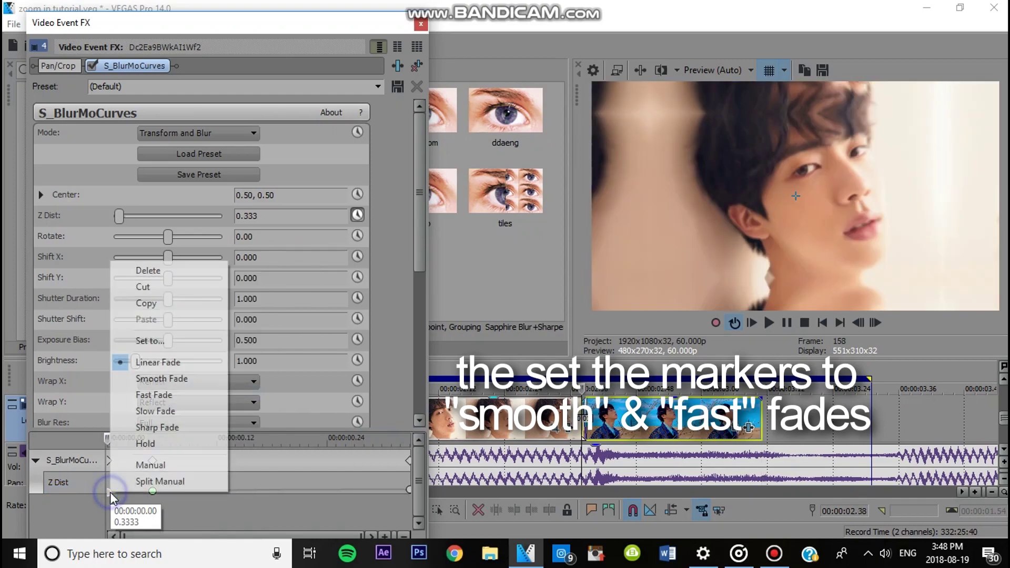
left_click(161, 378)
left_click(410, 492)
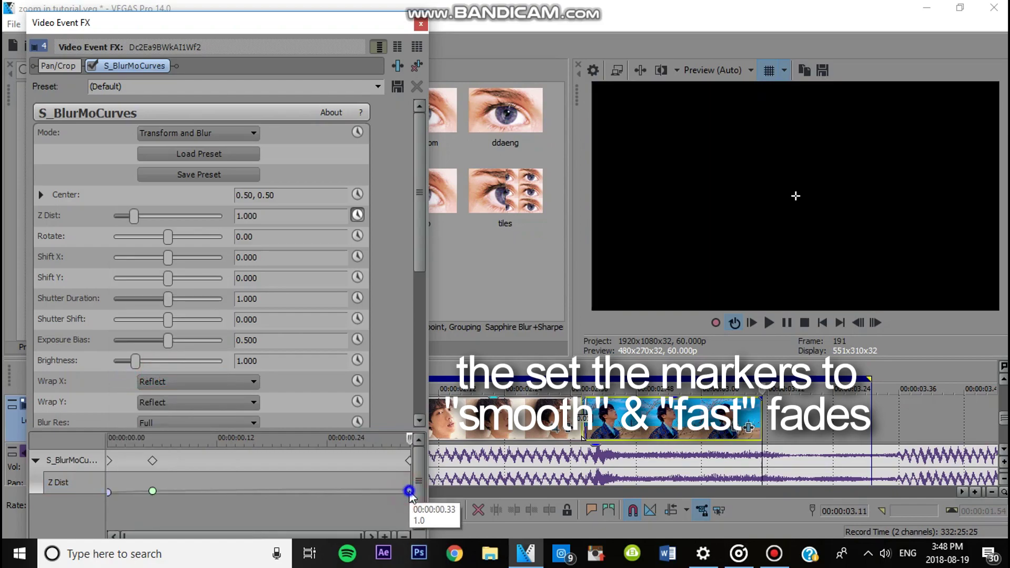
right_click(410, 492)
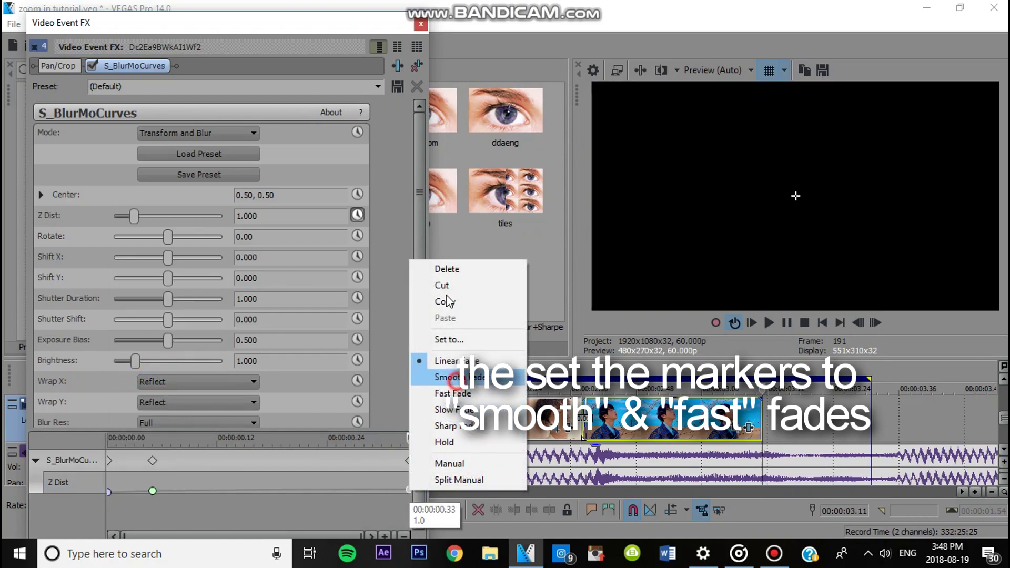
left_click(456, 377)
left_click(421, 24)
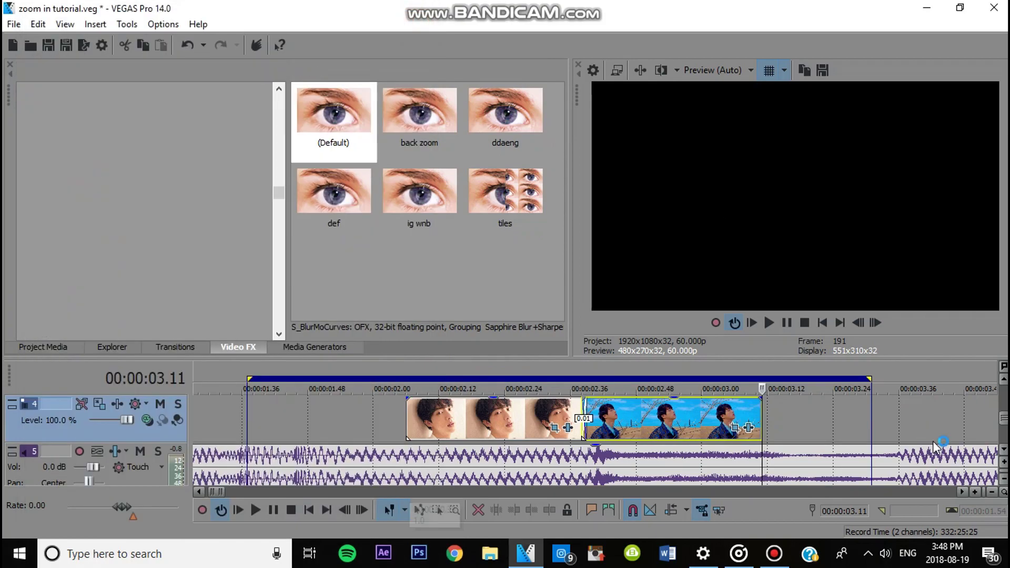
- Render a RAM preview of the loop region around both clips and play back the transition
left_click(993, 492)
key("shift+b")
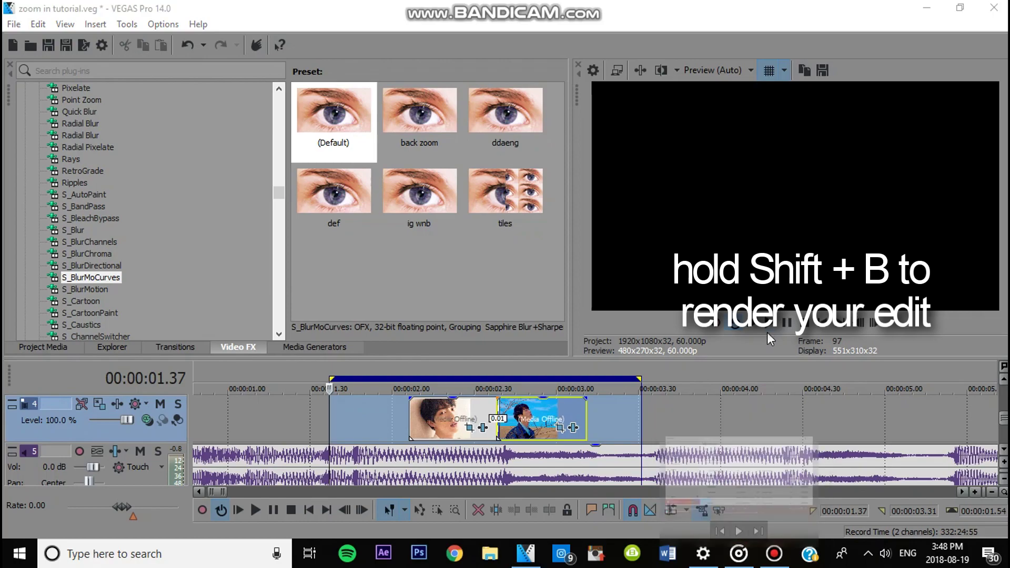
key("space")
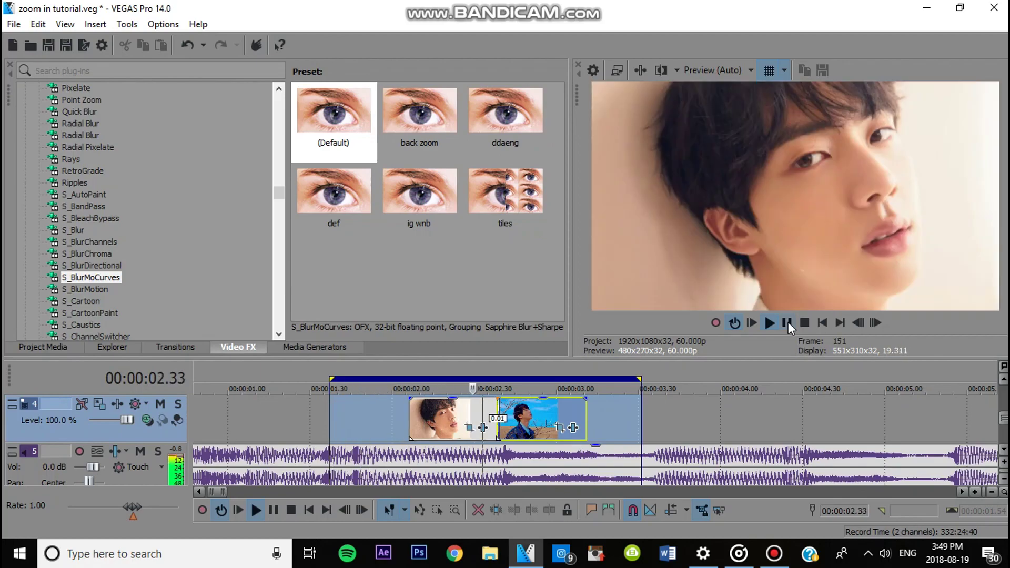
left_click(789, 326)
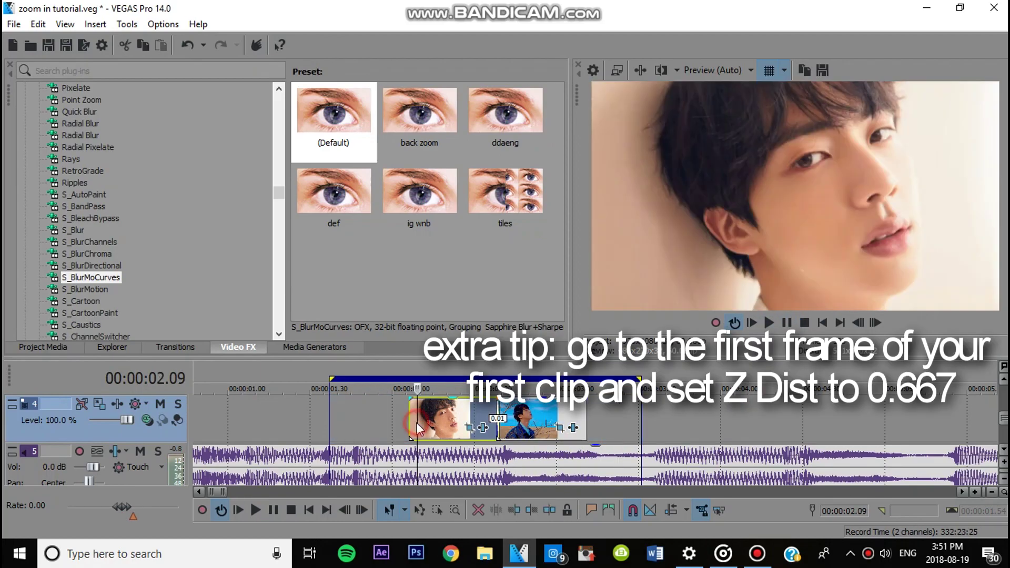
- Set the S_BlurMoCurves Z Dist to 0.667 at the first frame of the first clip and close the effect settings
left_click(484, 428)
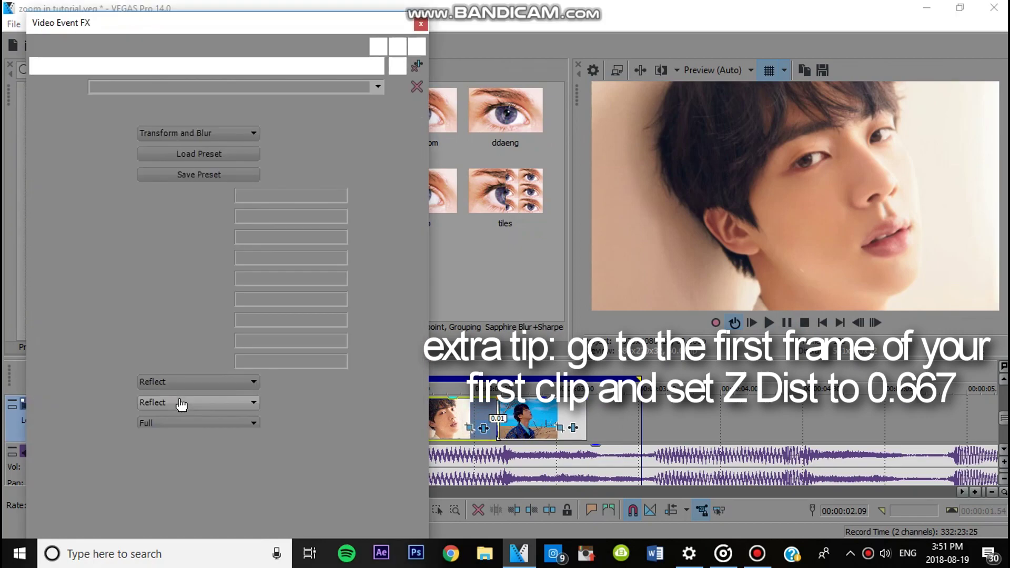
left_click_drag(135, 438, 103, 438)
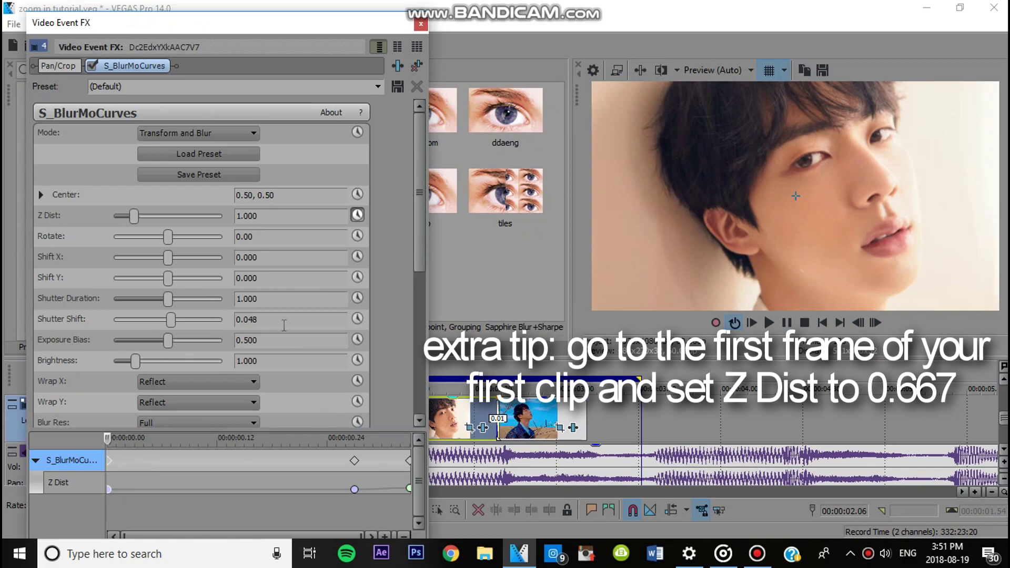
left_click_drag(133, 216, 128, 216)
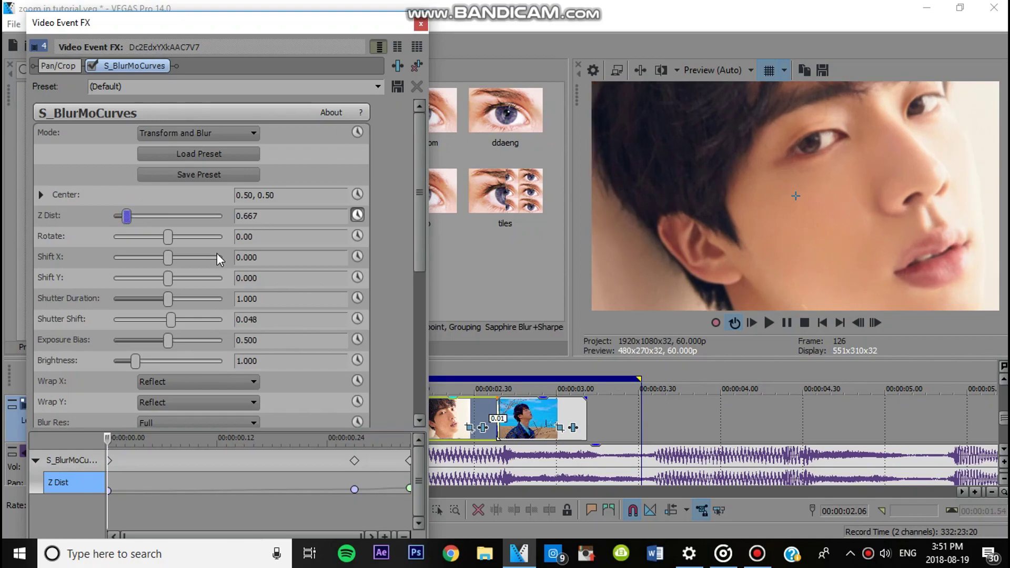
left_click(420, 24)
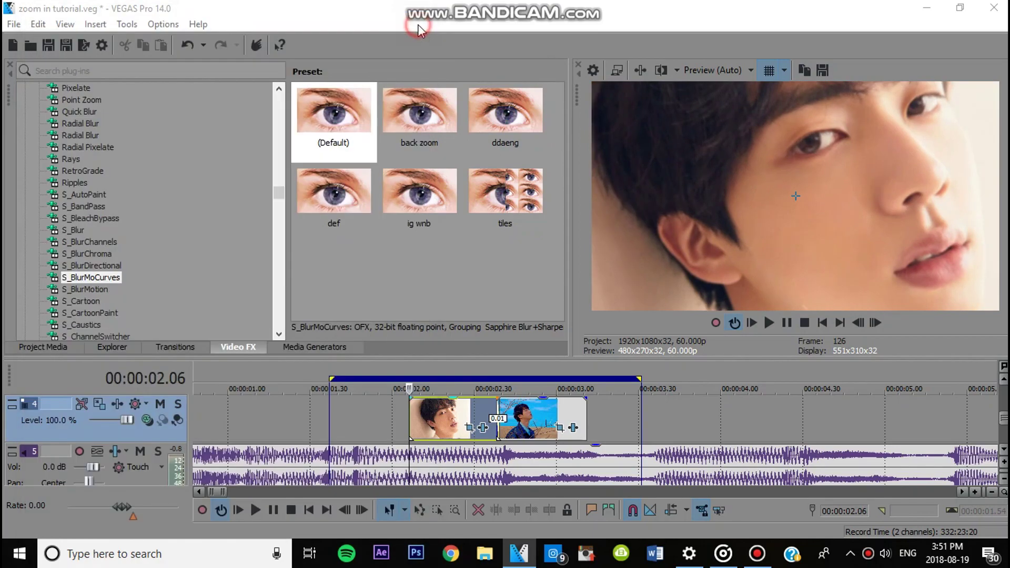
- Play the loop region to review the zoom with the first clip's changed starting keyframe
key("space")
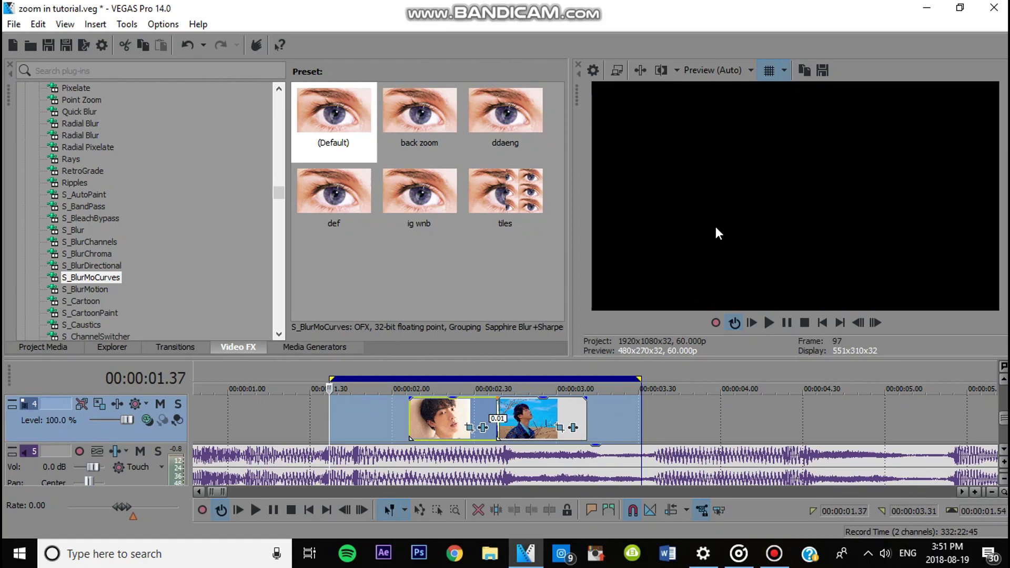
key("space")
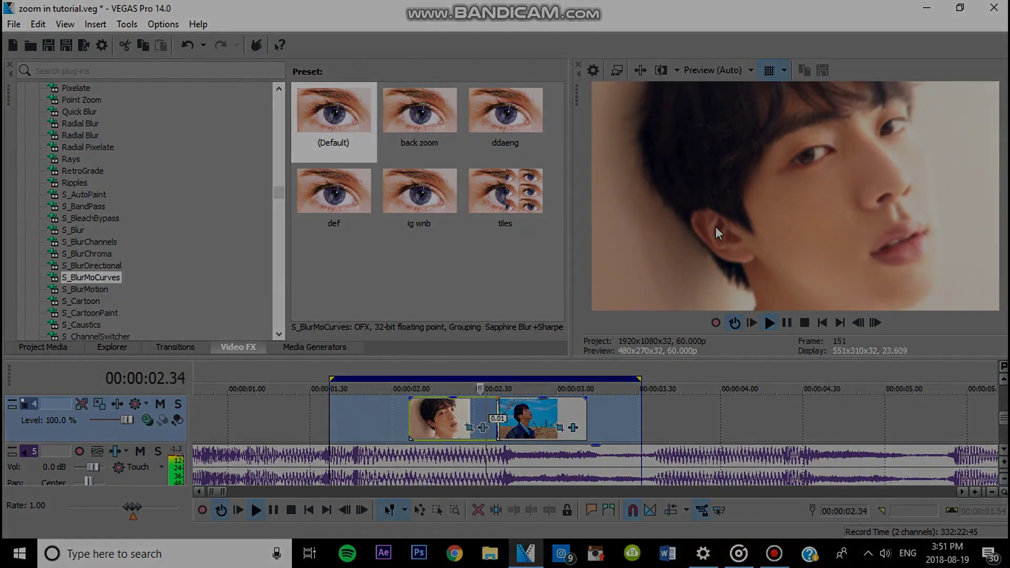